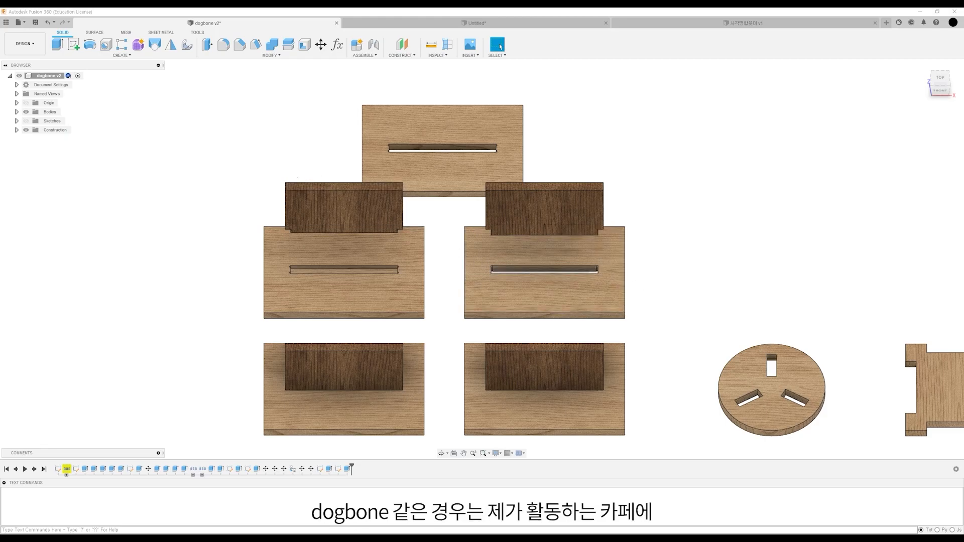
Switch to the browser and look through the cafe post on pocket corner dogbones down to its Dogbone add-in link.
key(alt+Tab)
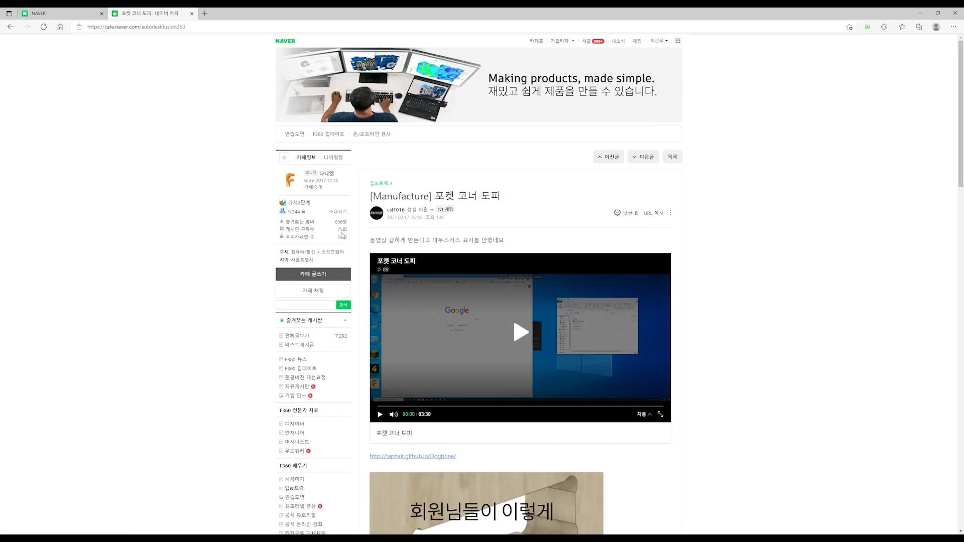
scroll(329, 271, down, 3)
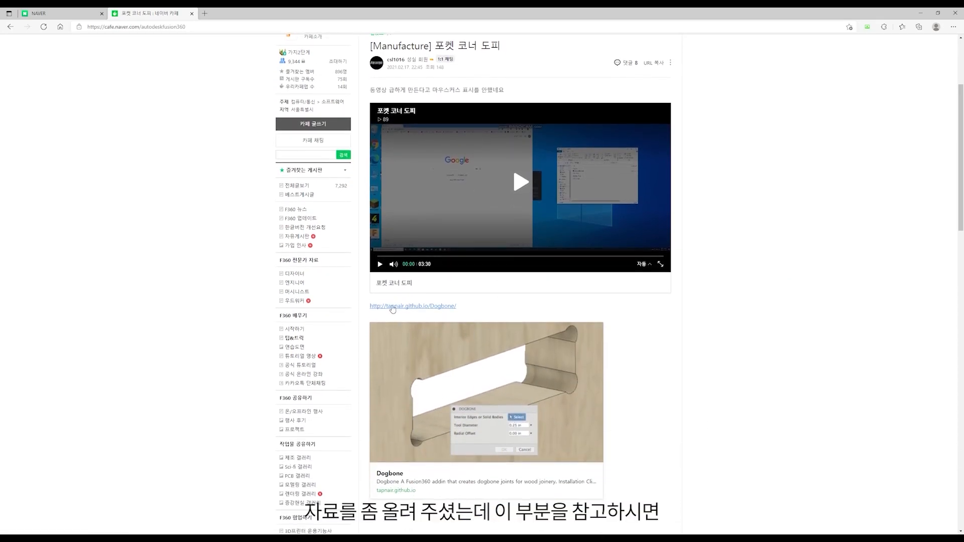
scroll(217, 268, up, 3)
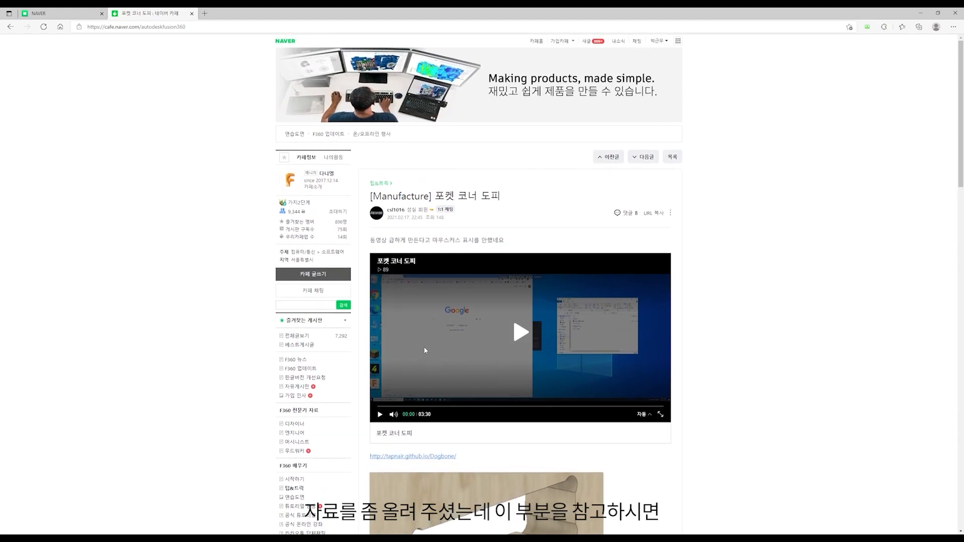
scroll(438, 333, down, 3)
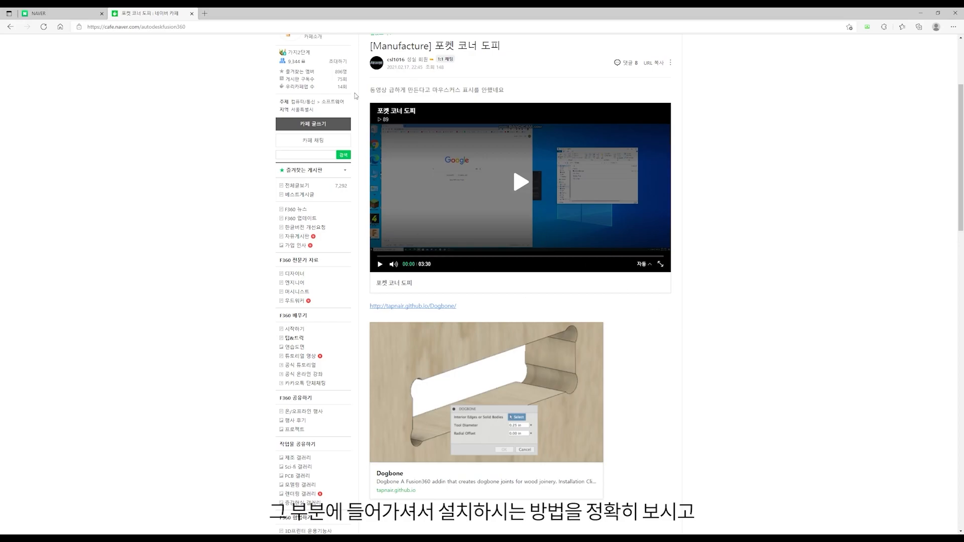
scroll(420, 282, up, 3)
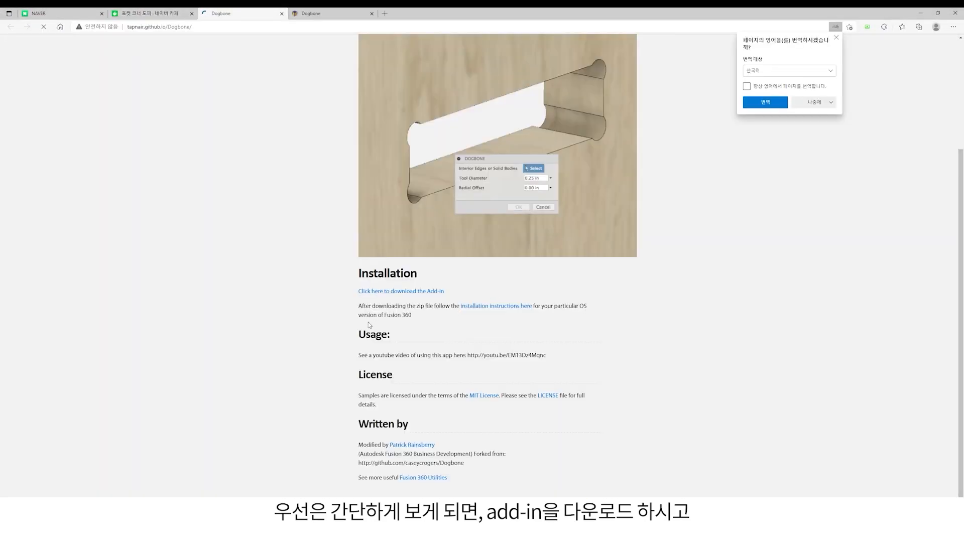
Download the Dogbone add-in from its project page and extract Dogbone-master (1).zip into the downloads folder.
click(312, 321)
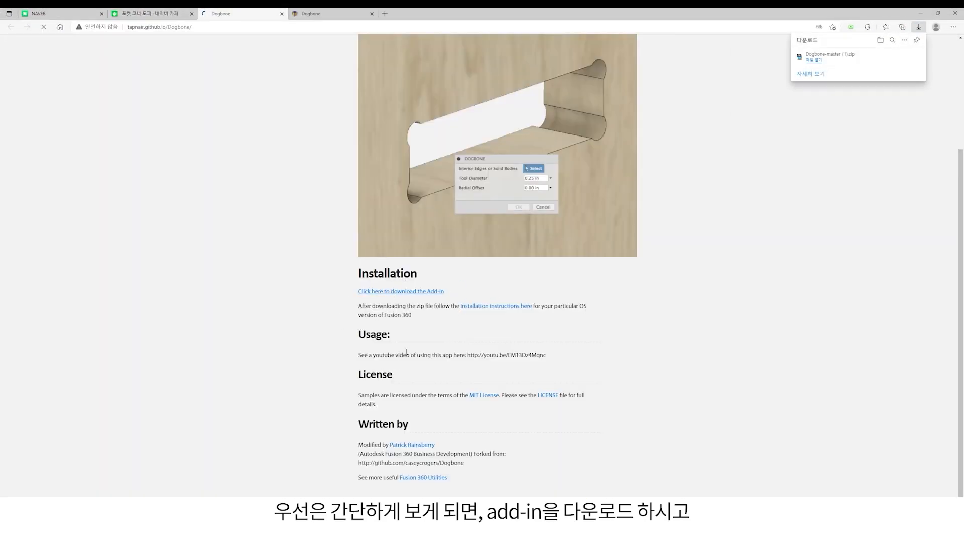
click(821, 60)
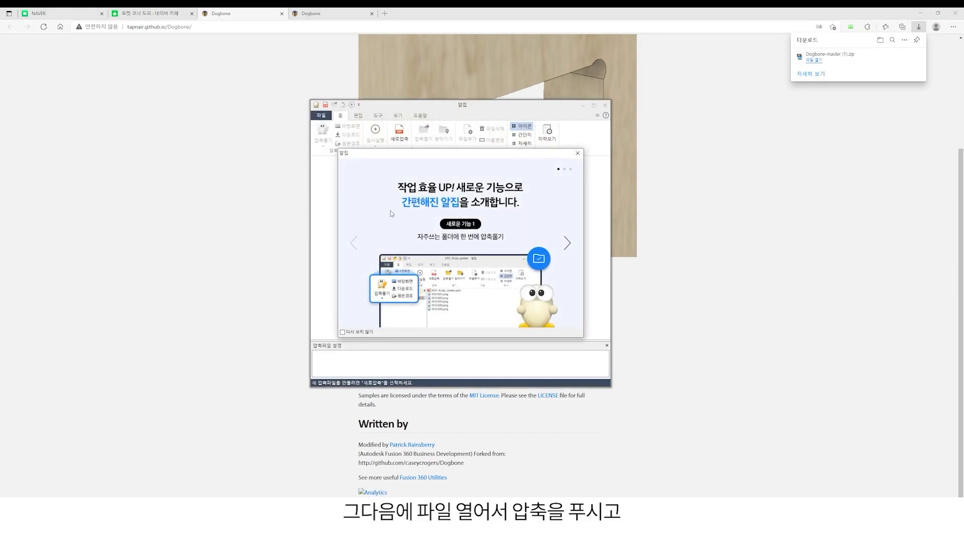
click(577, 153)
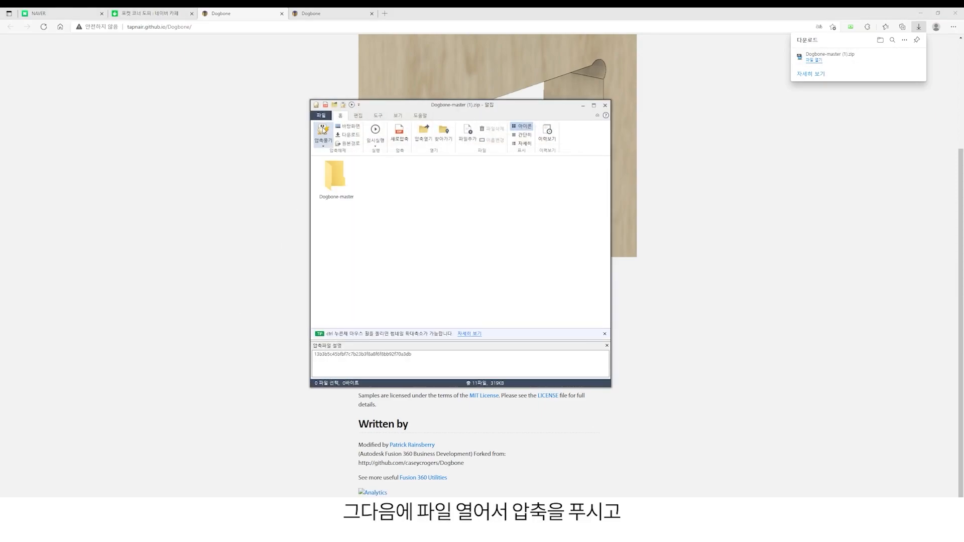
click(323, 132)
click(521, 363)
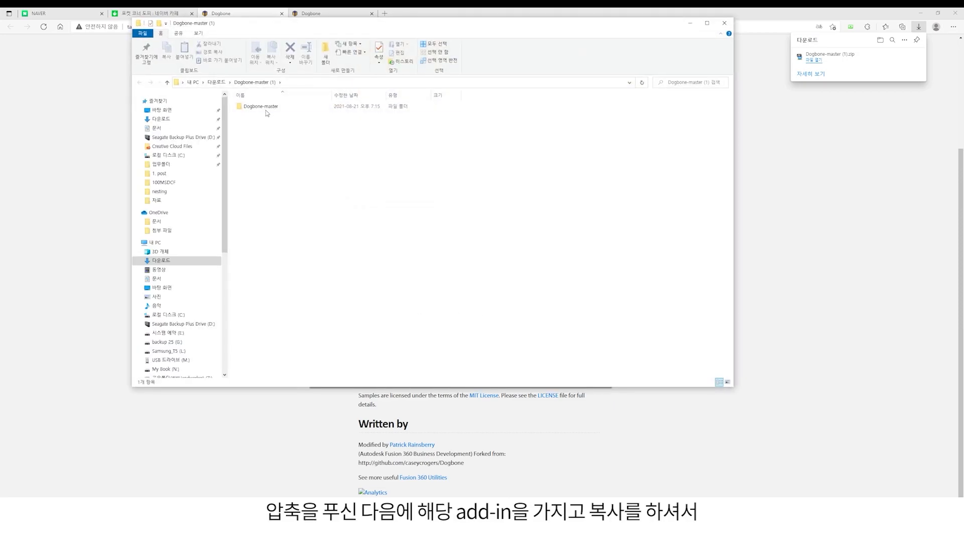
Copy the extracted Dogbone-master folder and open the addin folder on the C drive.
click(266, 109)
right_click(266, 110)
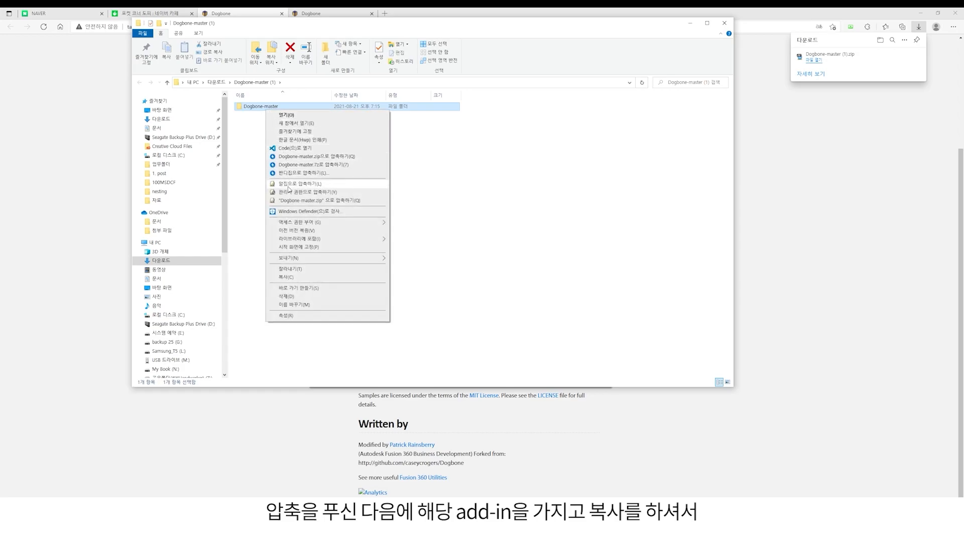
click(287, 276)
click(168, 155)
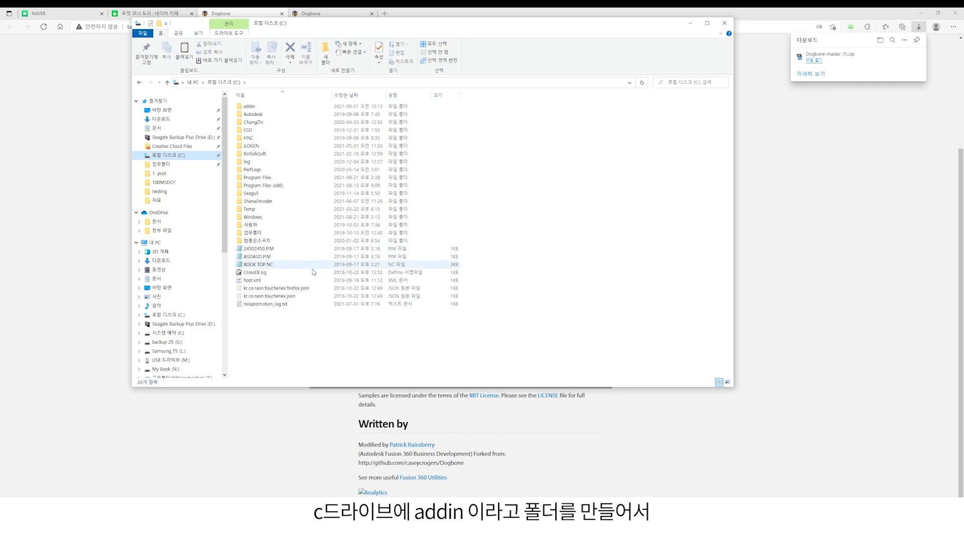
click(253, 107)
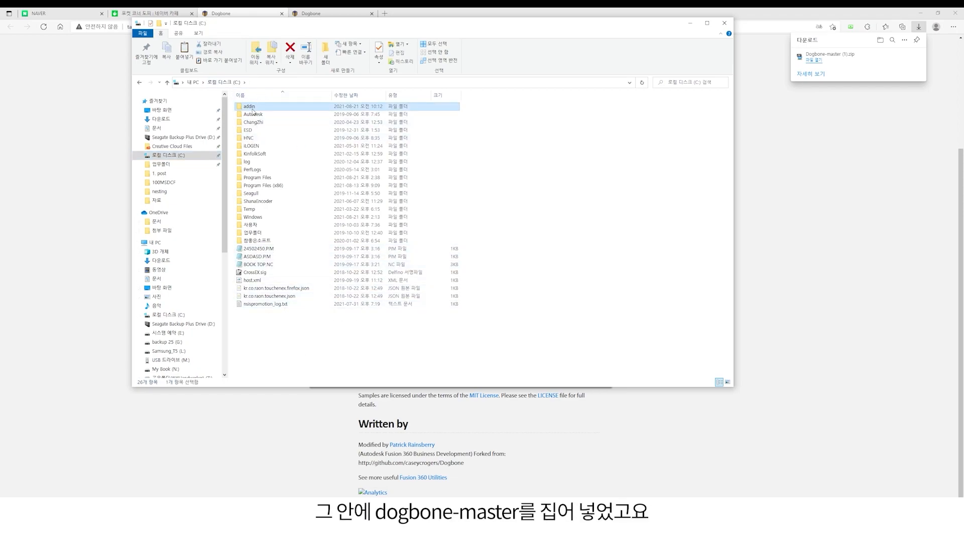
double_click(253, 108)
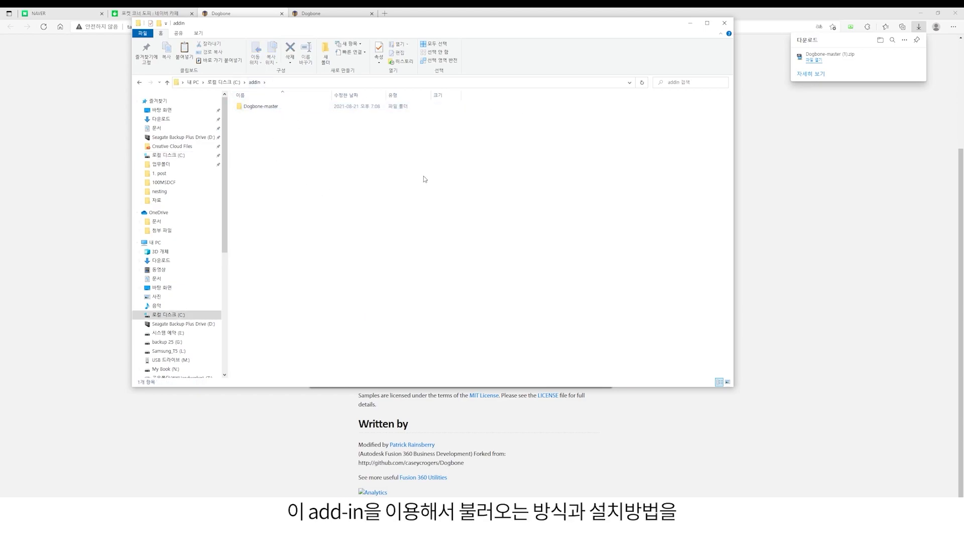
Close the folder, archive and browser windows to return to Fusion 360.
click(724, 23)
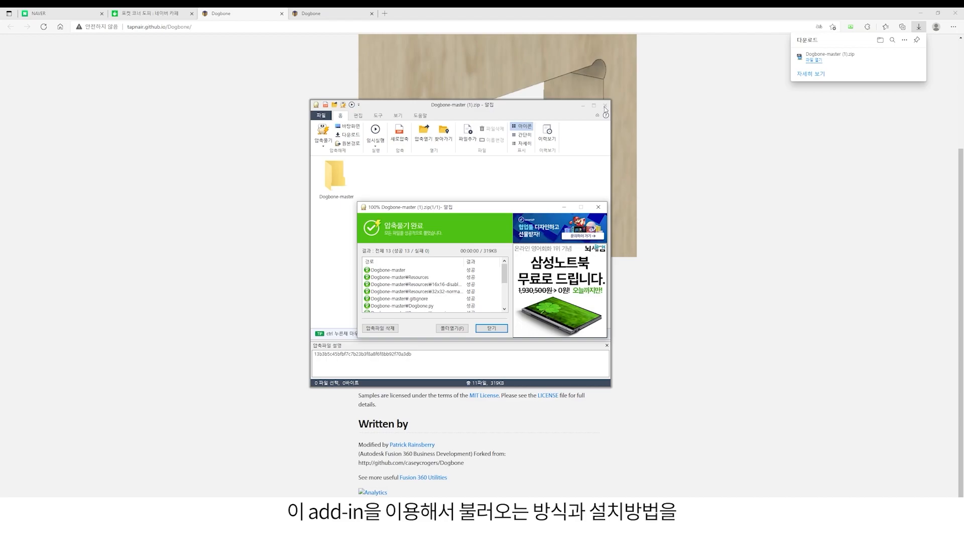
click(605, 106)
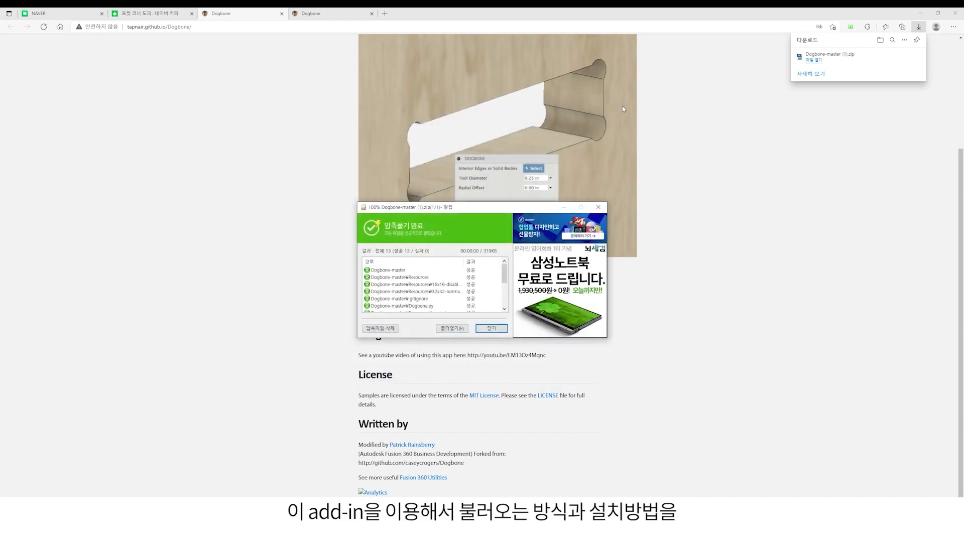
click(954, 12)
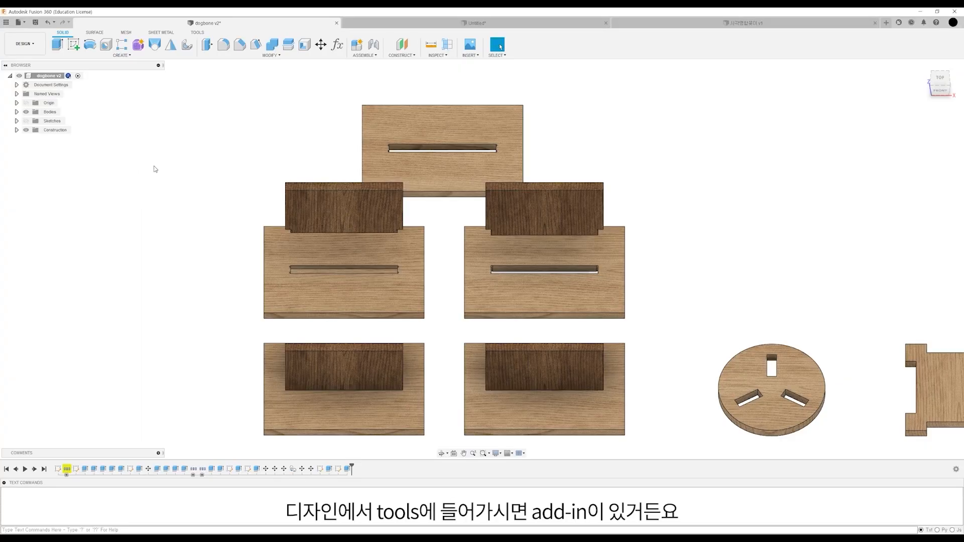
Add the Dogbone-master folder from C:\addin to My Add-Ins in Scripts and Add-Ins.
click(198, 33)
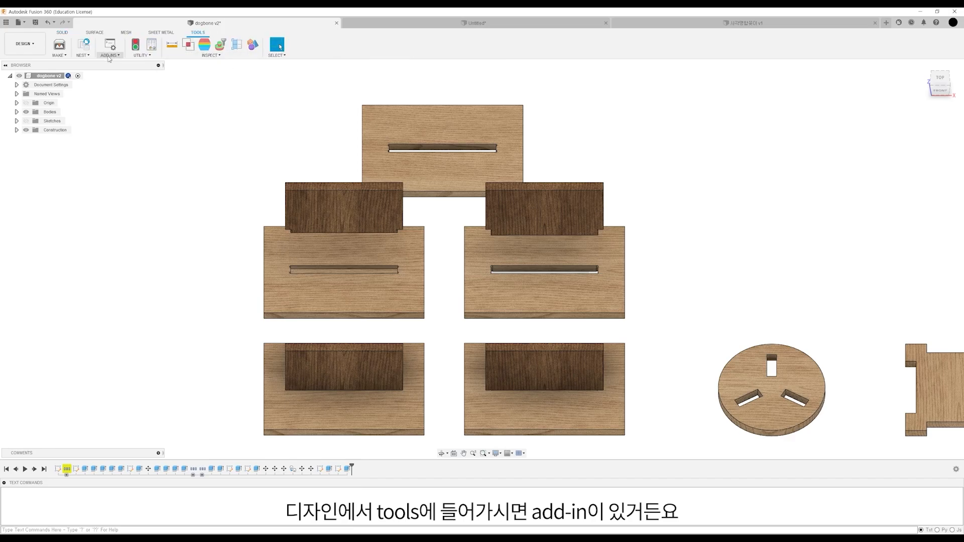
click(109, 55)
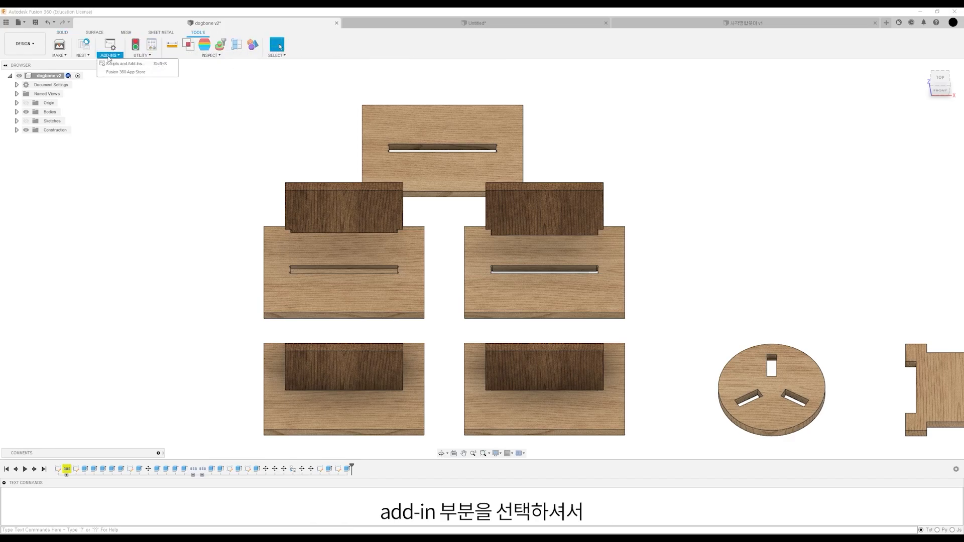
click(135, 64)
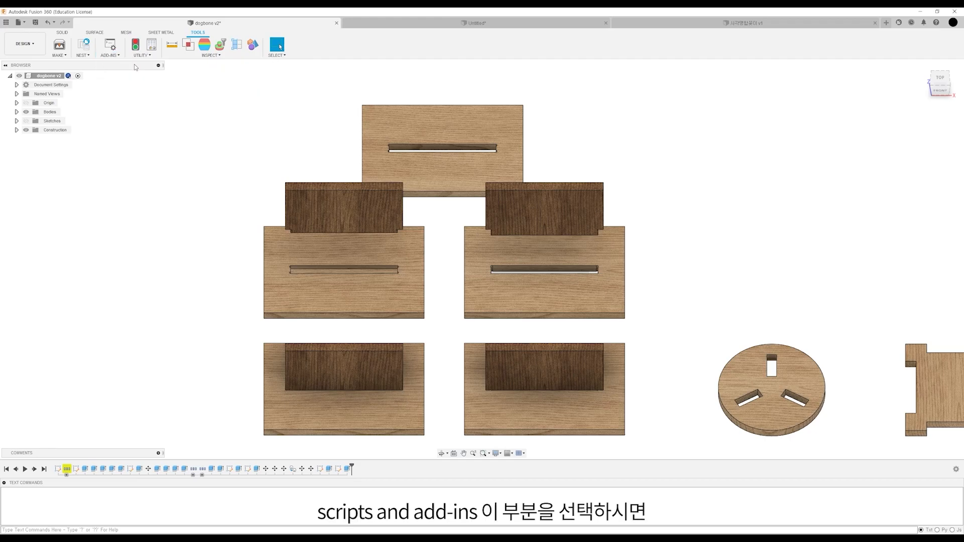
click(505, 228)
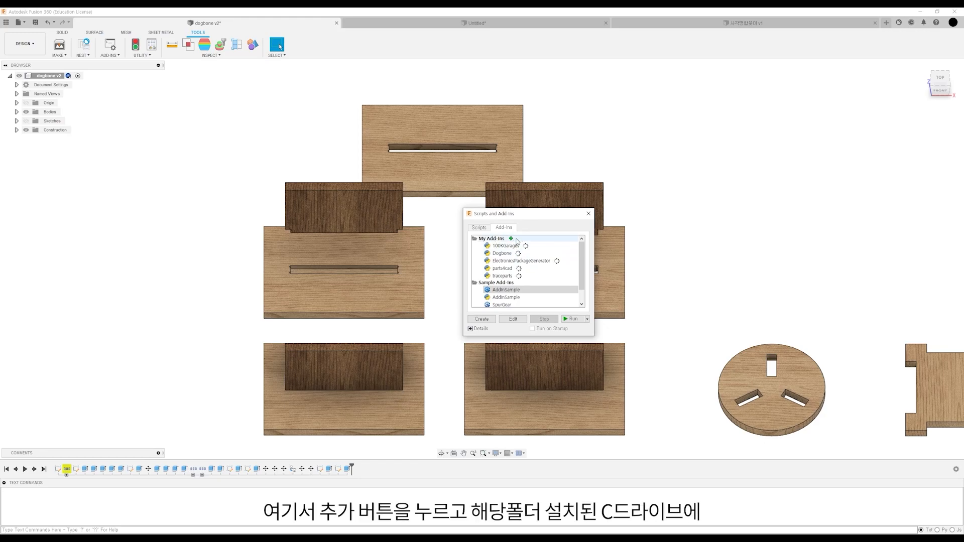
click(512, 239)
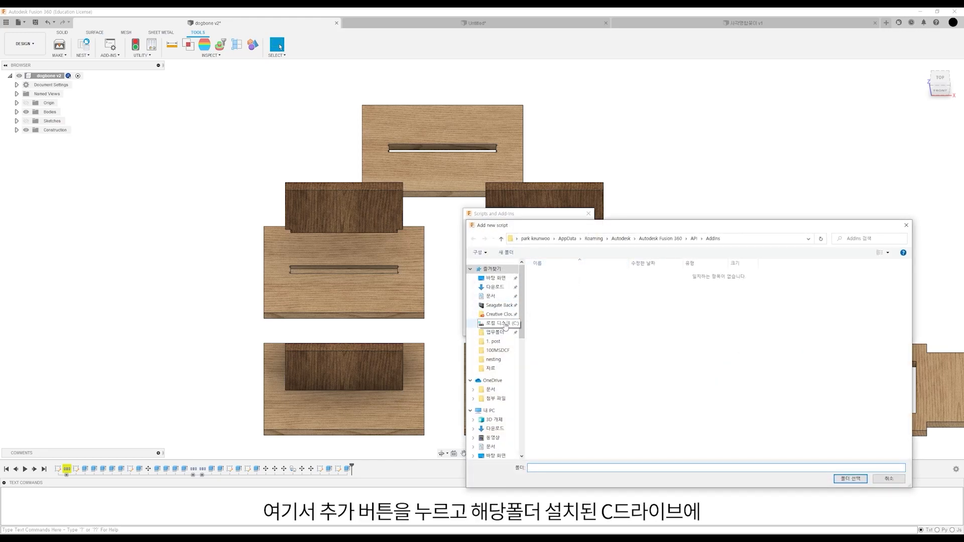
click(506, 324)
double_click(550, 275)
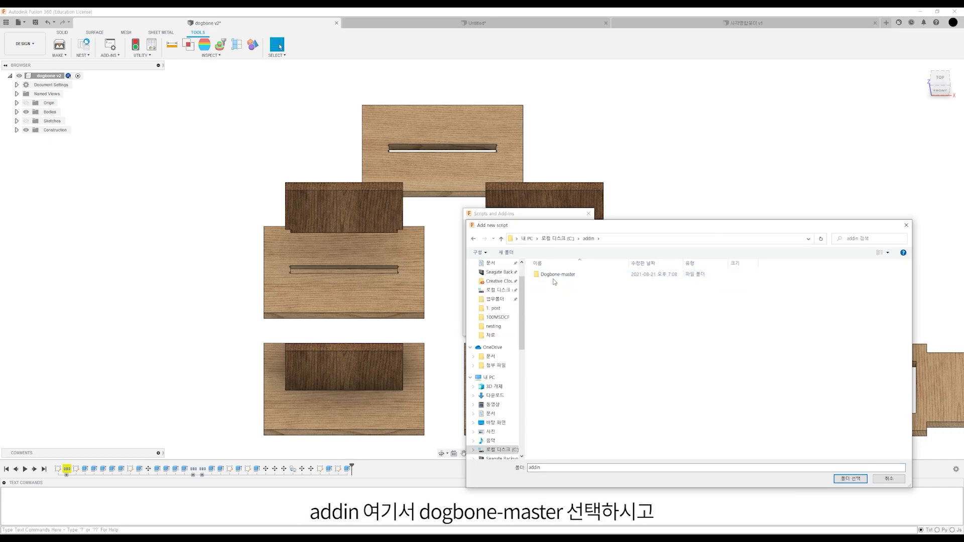
click(552, 275)
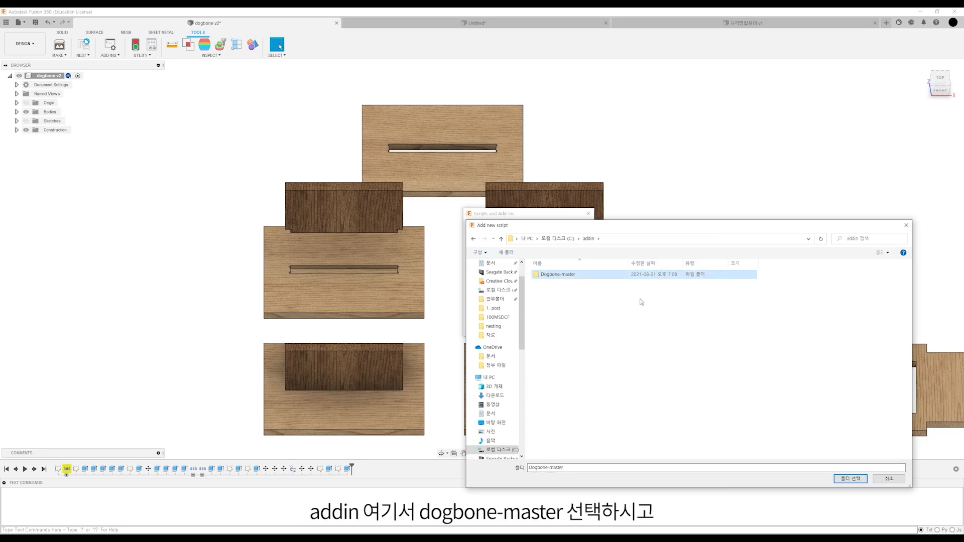
click(849, 478)
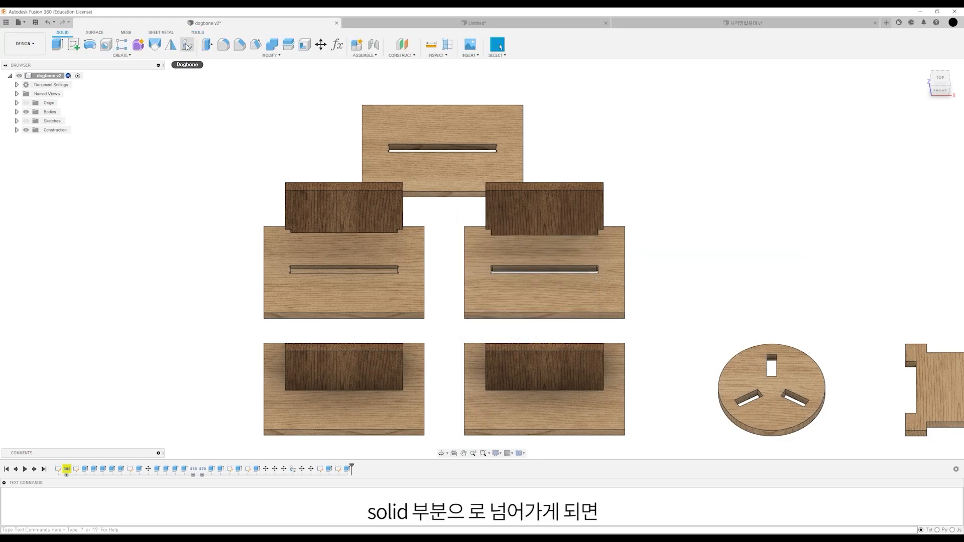
View the settings of the Dogbone command and leave it without applying anything.
click(187, 45)
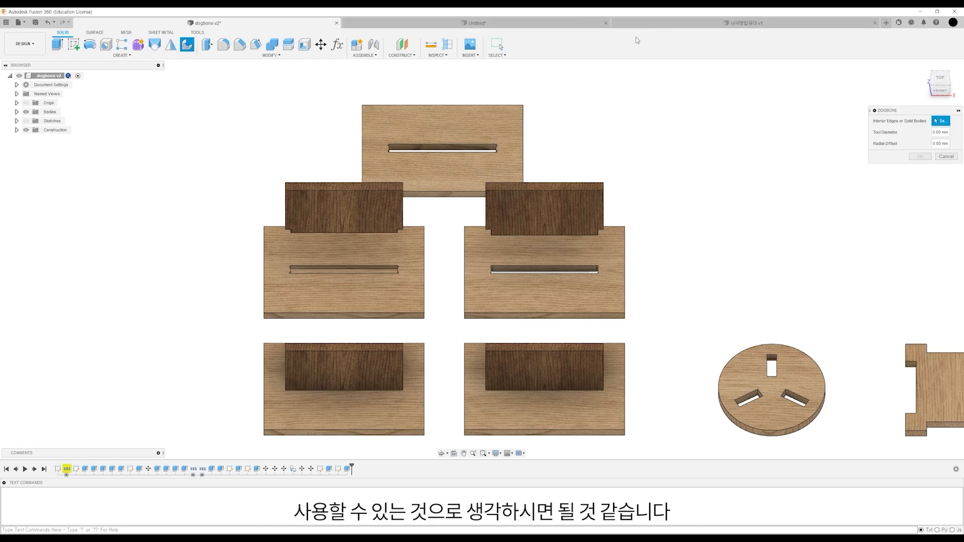
click(947, 156)
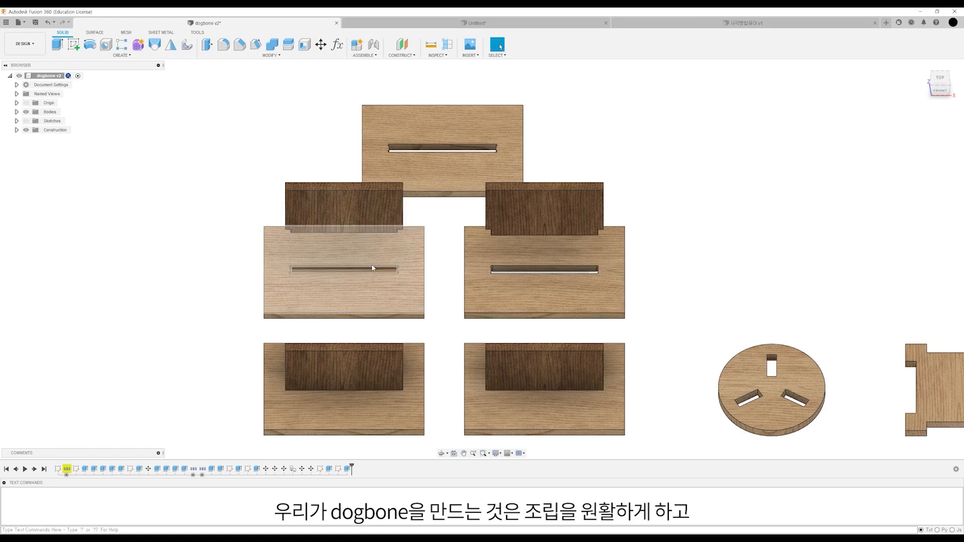
Examine the slotted boards, their tenon pieces, the round disc and the notched square plate from several angles.
scroll(380, 327, up, 2)
scroll(378, 318, down, 3)
middle_drag(379, 316, 369, 289)
scroll(356, 259, up, 2)
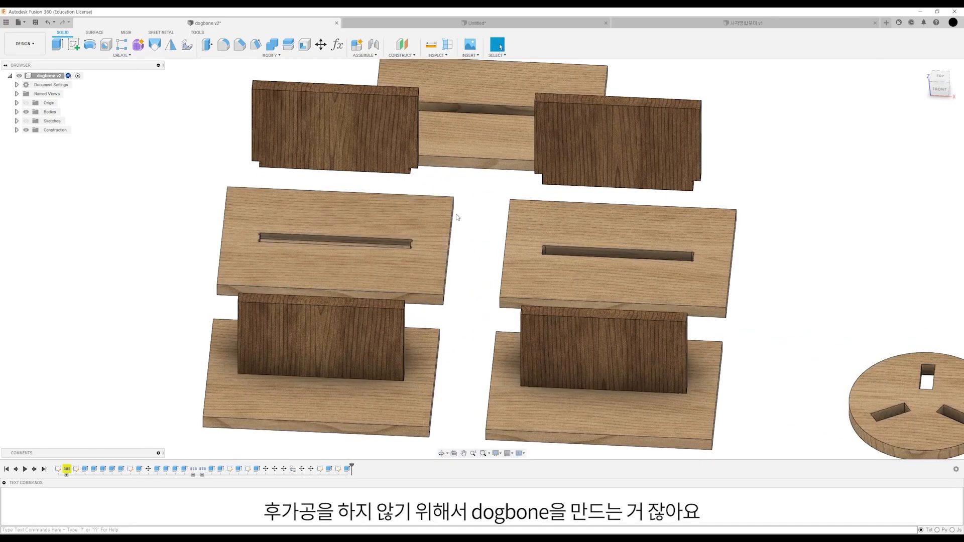
shift+middle_drag(456, 216, 454, 228)
scroll(390, 261, up, 2)
shift+middle_drag(390, 260, 405, 235)
scroll(413, 298, down, 2)
middle_drag(412, 297, 449, 295)
scroll(415, 277, up, 1)
scroll(448, 295, down, 2)
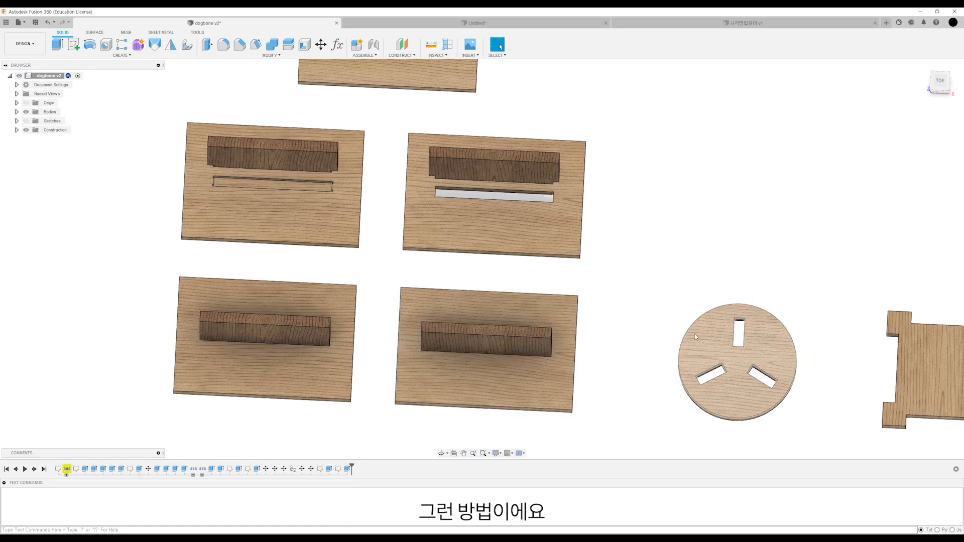
scroll(641, 342, up, 1)
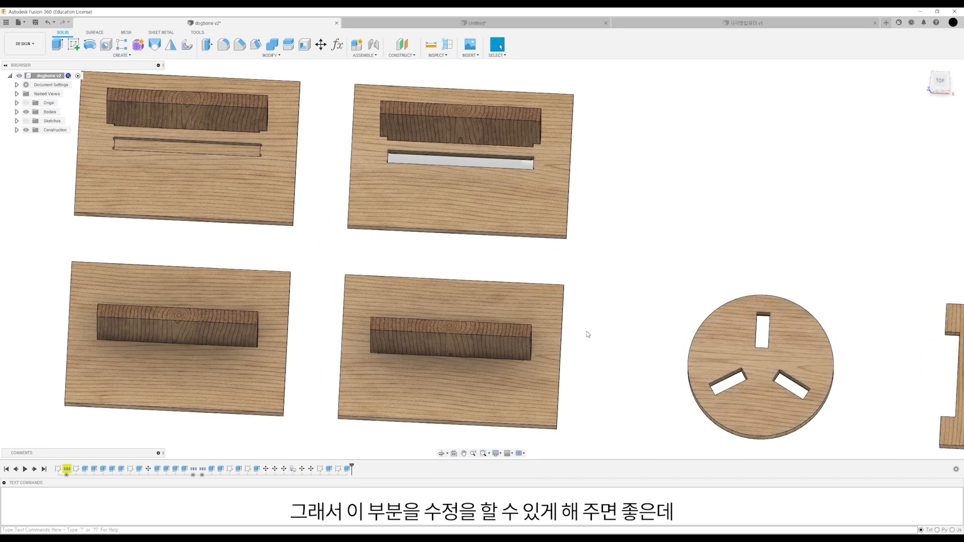
scroll(601, 330, down, 2)
shift+middle_drag(601, 329, 311, 396)
scroll(572, 351, up, 1)
scroll(311, 396, up, 1)
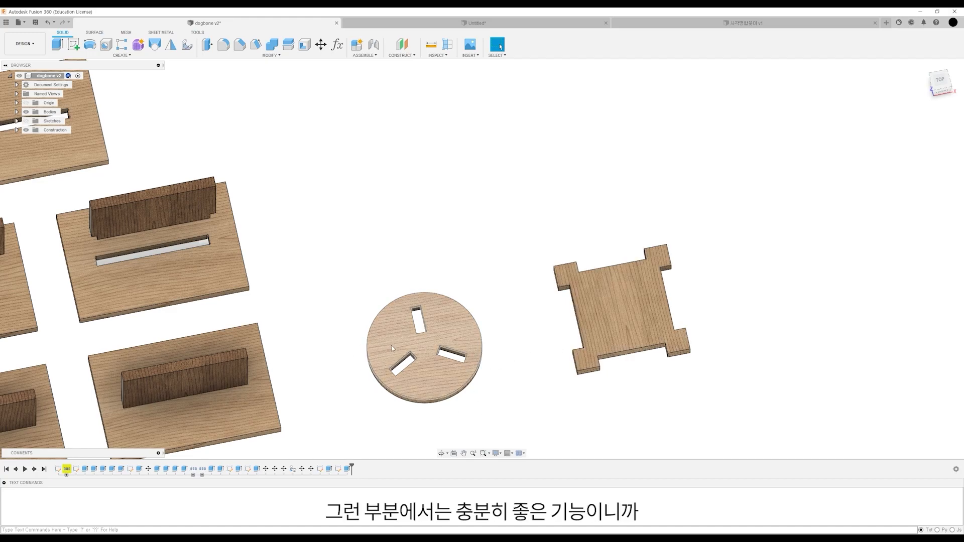
scroll(398, 350, up, 2)
shift+middle_drag(542, 278, 481, 288)
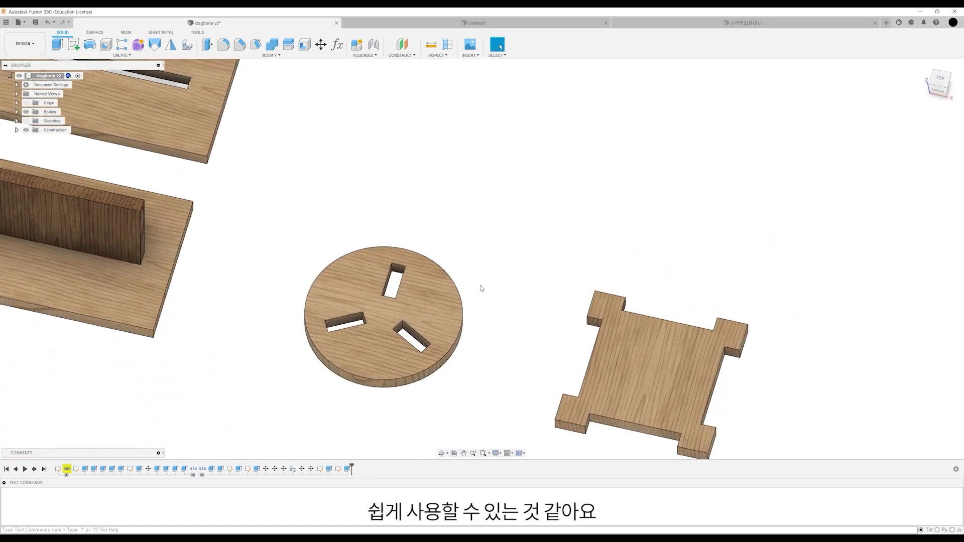
Apply Dogbone to the four vertical corner edges of one slot in the round disc with a 4 mm tool diameter.
click(188, 45)
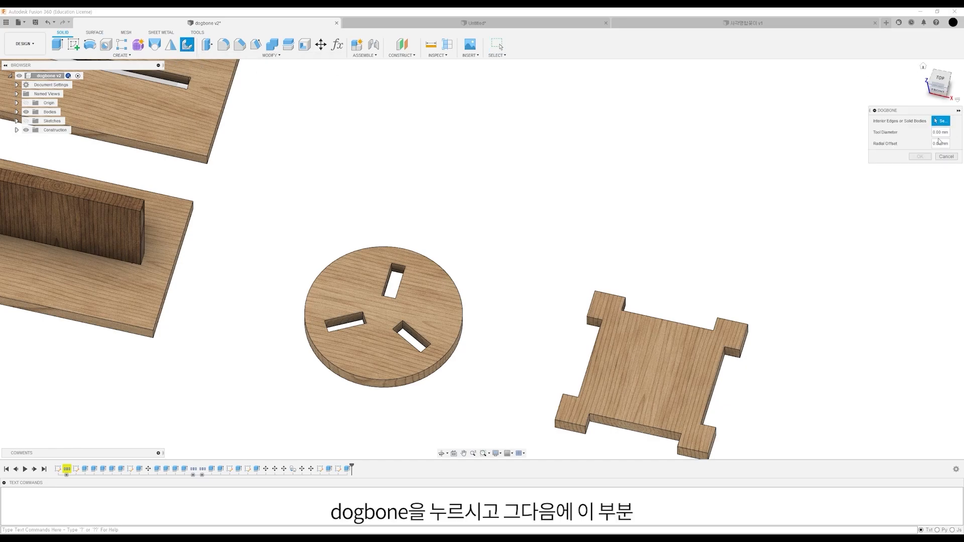
scroll(394, 269, up, 3)
click(395, 271)
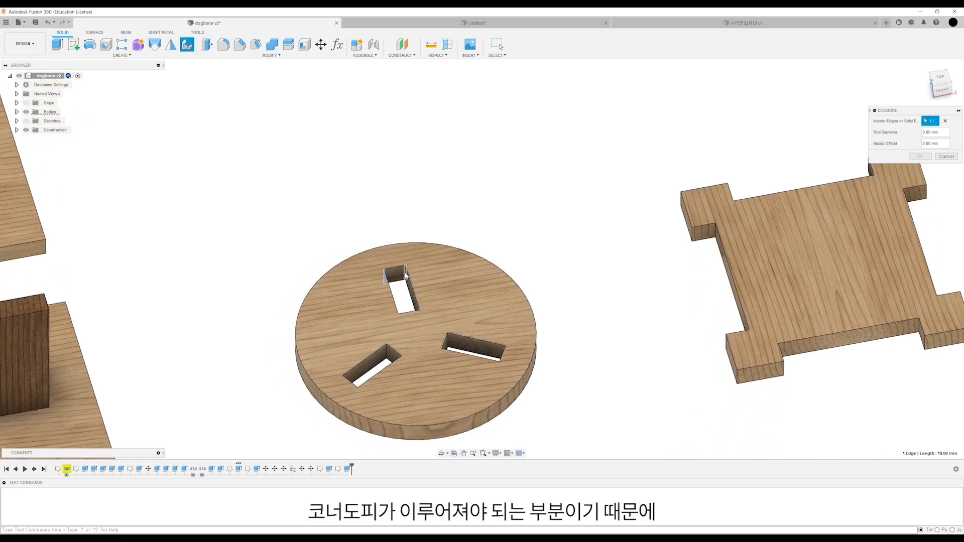
click(406, 276)
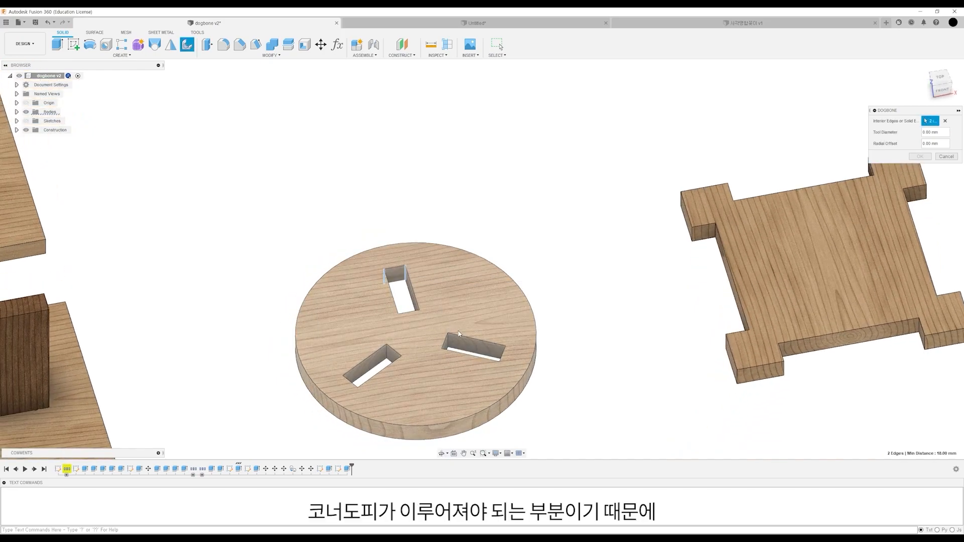
shift+middle_drag(423, 313, 455, 322)
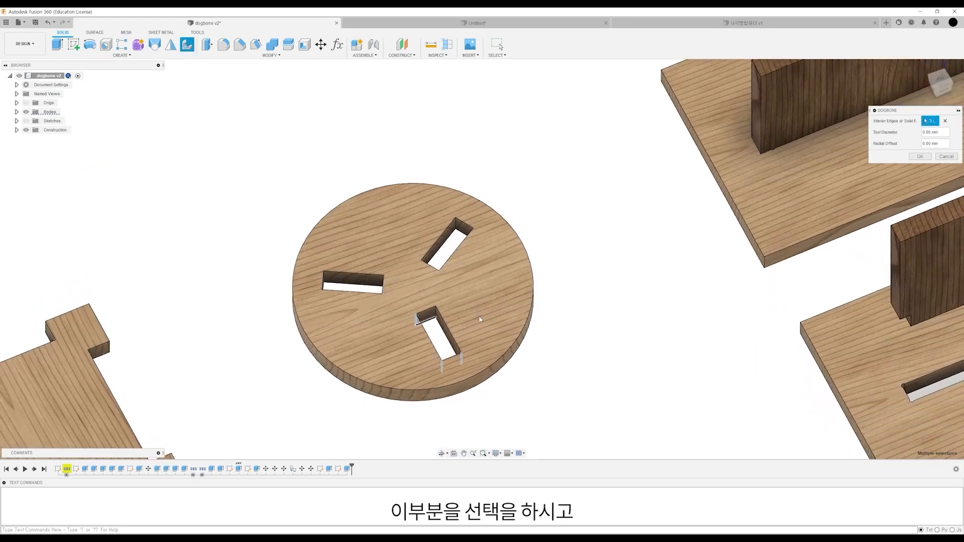
click(428, 312)
click(435, 313)
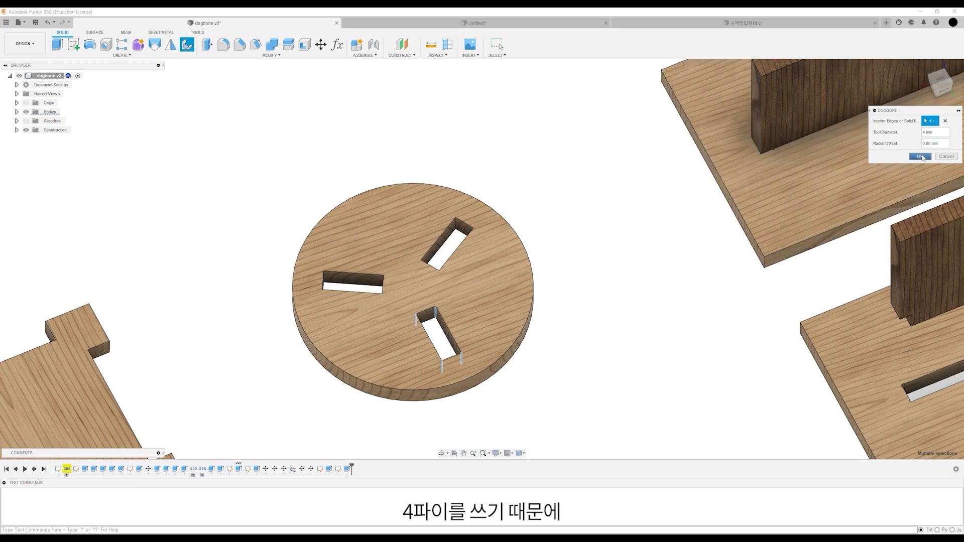
click(922, 157)
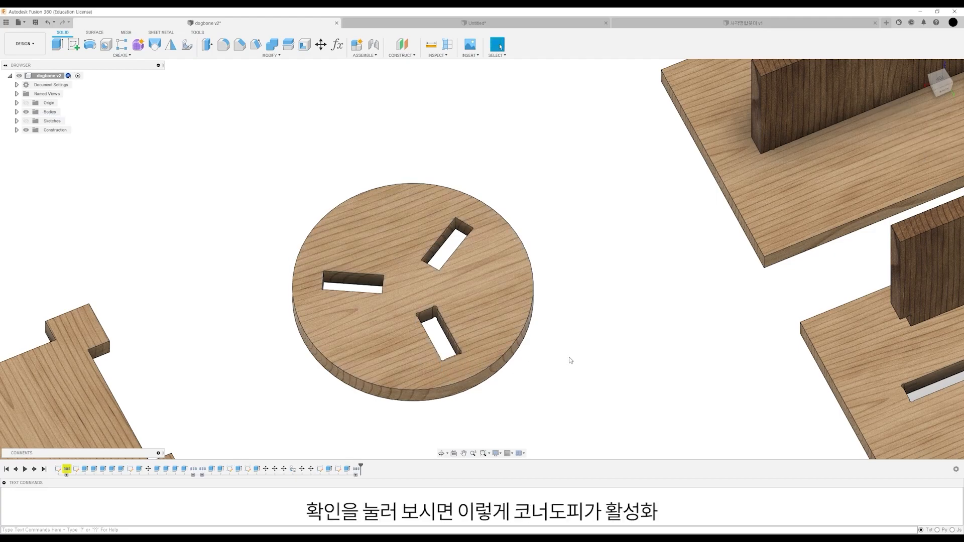
Examine the dogbone corners of the disc's slot up close and from several angles.
scroll(396, 338, up, 2)
scroll(396, 338, up, 5)
shift+middle_drag(527, 368, 285, 272)
scroll(442, 327, up, 1)
scroll(507, 303, down, 1)
shift+middle_drag(590, 317, 526, 308)
scroll(587, 326, down, 1)
shift+middle_drag(662, 229, 597, 232)
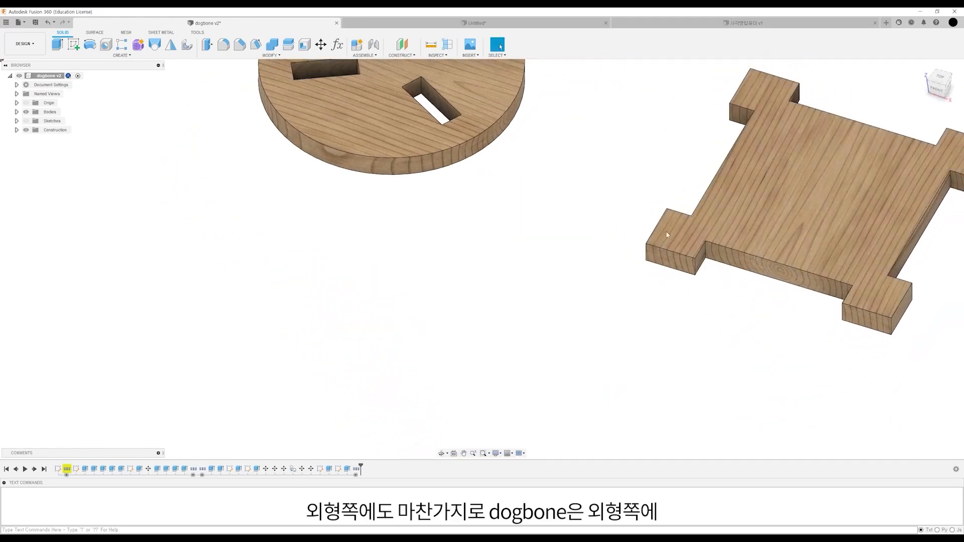
Apply Dogbone to four inner corner edges at the notches of the square plate.
middle_drag(668, 234, 298, 311)
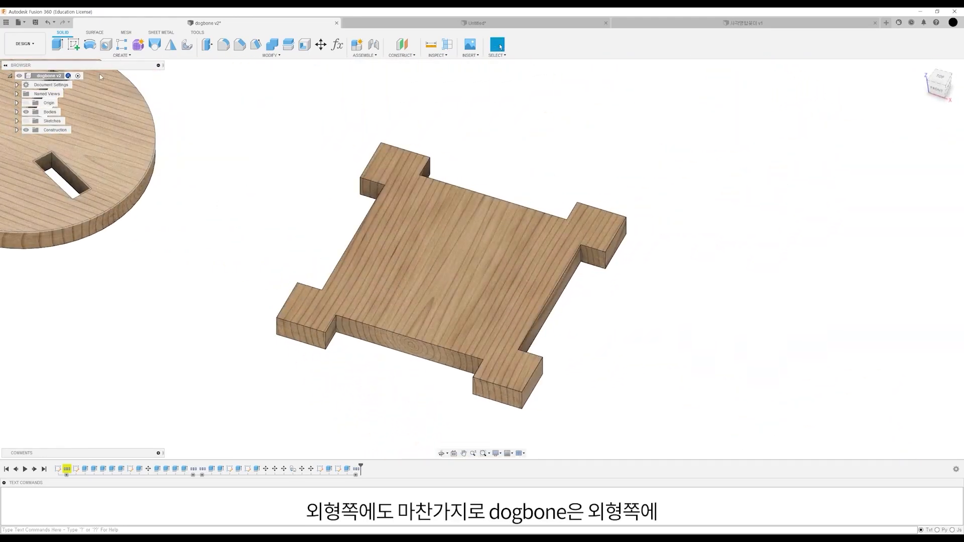
click(187, 45)
scroll(366, 344, up, 3)
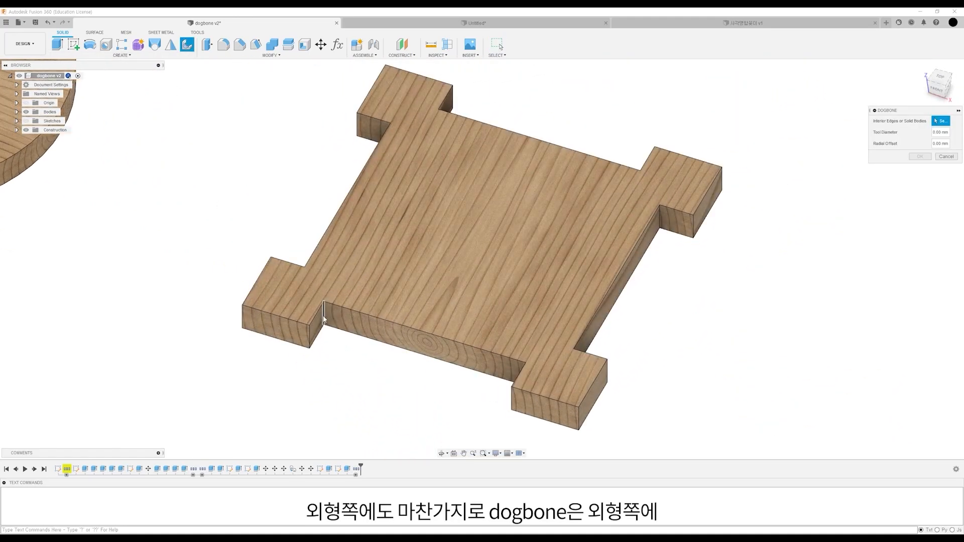
shift+middle_drag(386, 363, 420, 350)
click(519, 305)
shift+middle_drag(518, 305, 659, 343)
click(588, 384)
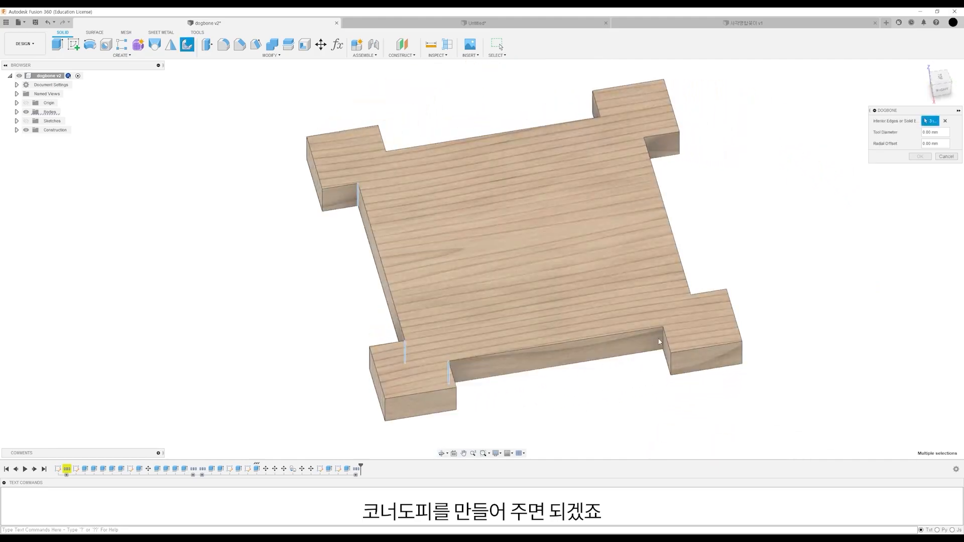
click(662, 342)
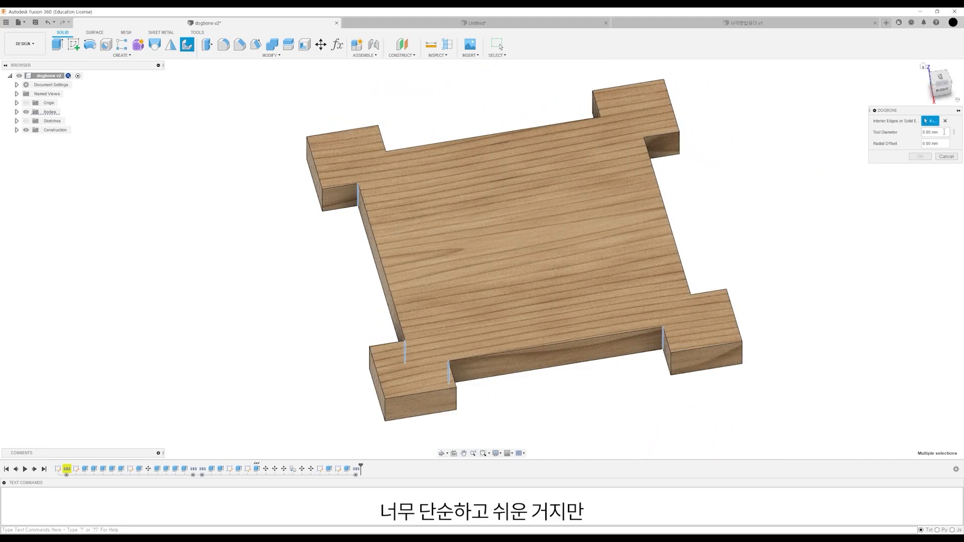
click(920, 156)
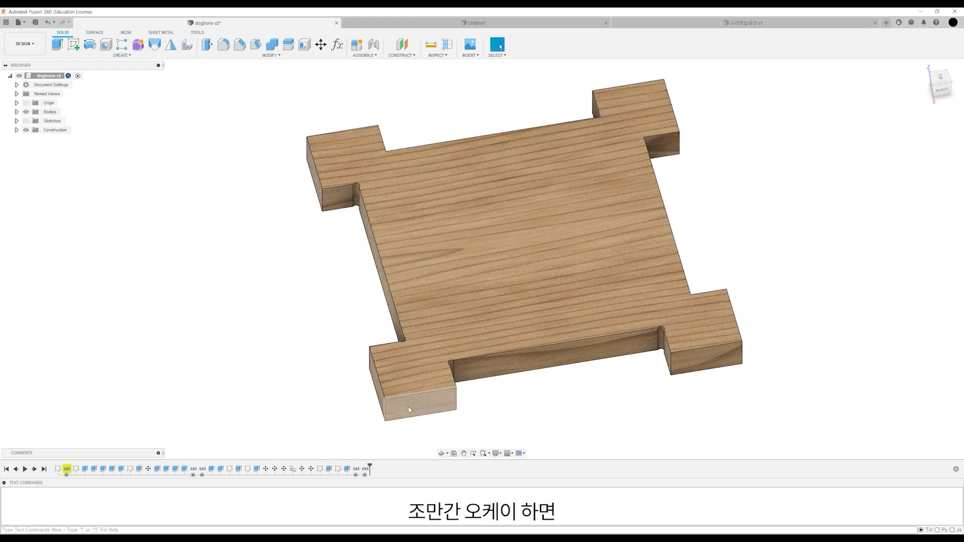
Examine the dogbone corners on the notched square plate up close and from above.
scroll(438, 376, up, 10)
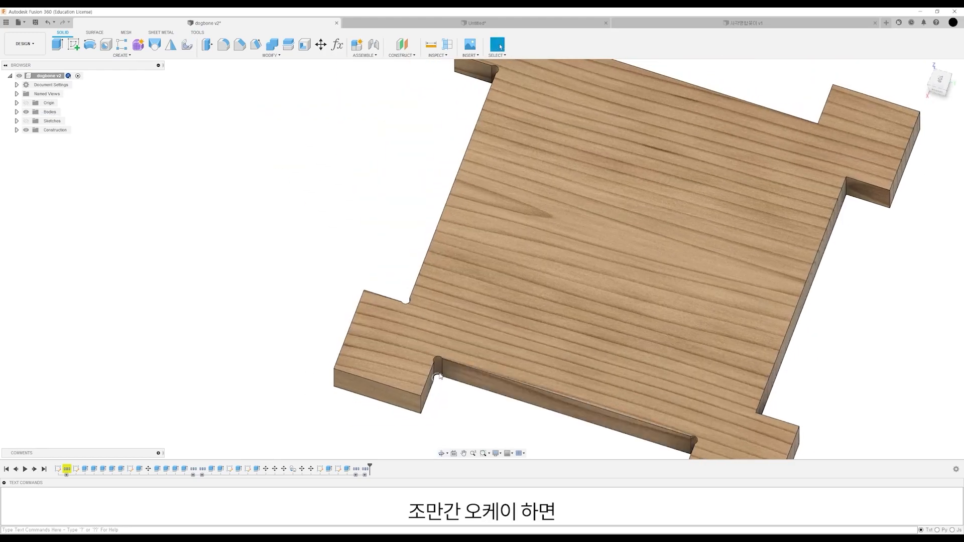
scroll(438, 375, down, 10)
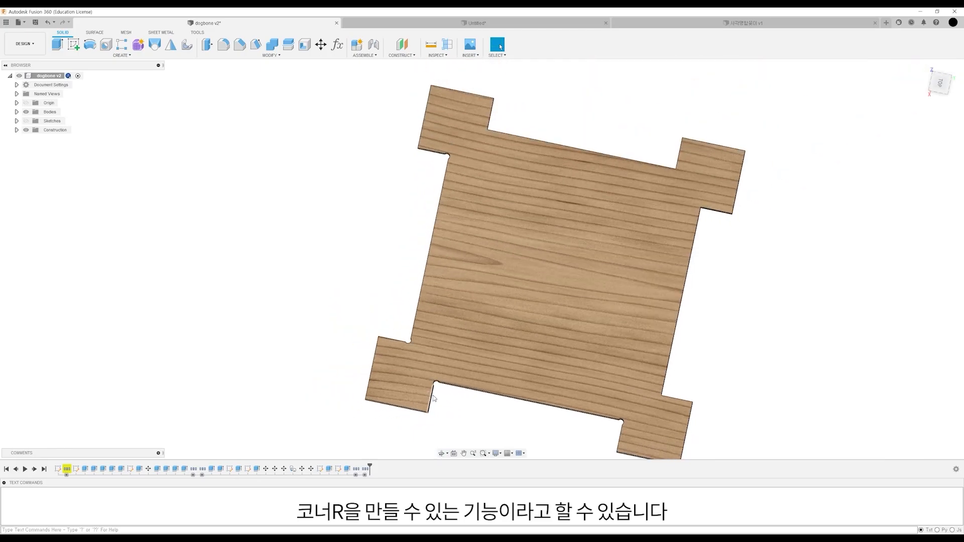
scroll(492, 294, down, 2)
scroll(457, 332, down, 2)
shift+middle_drag(368, 340, 369, 313)
scroll(387, 329, down, 2)
Examine the slotted boards and their tenon pieces, comparing the blind slot with the through slot.
middle_drag(445, 151, 467, 357)
middle_drag(200, 427, 480, 315)
middle_drag(416, 314, 416, 394)
middle_drag(774, 290, 553, 364)
middle_drag(730, 306, 793, 250)
scroll(488, 344, down, 2)
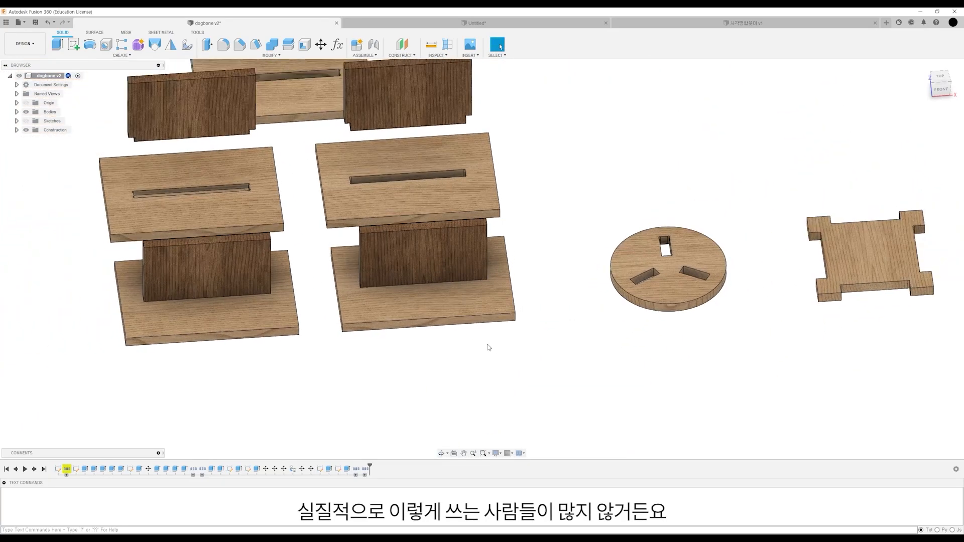
scroll(423, 344, up, 1)
middle_drag(329, 357, 475, 369)
scroll(475, 369, down, 3)
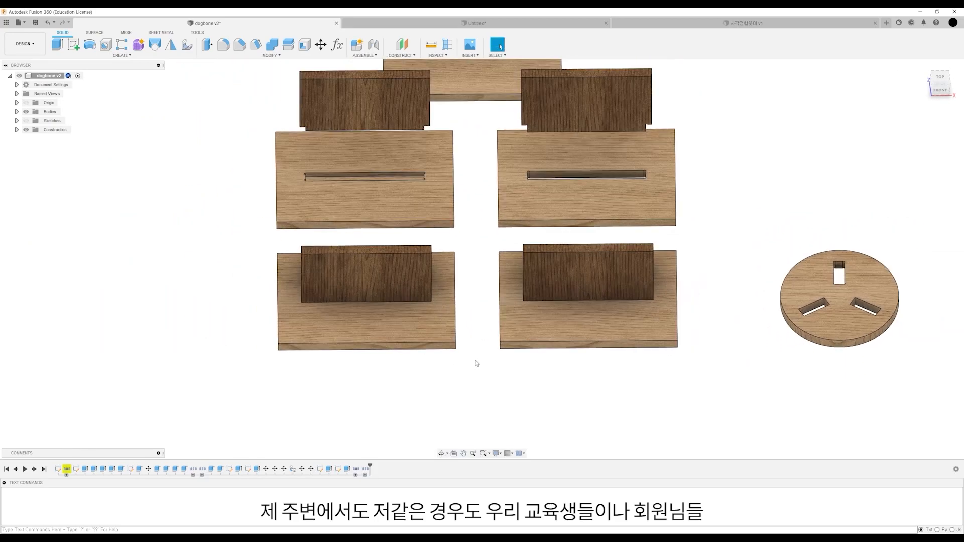
scroll(476, 366, up, 2)
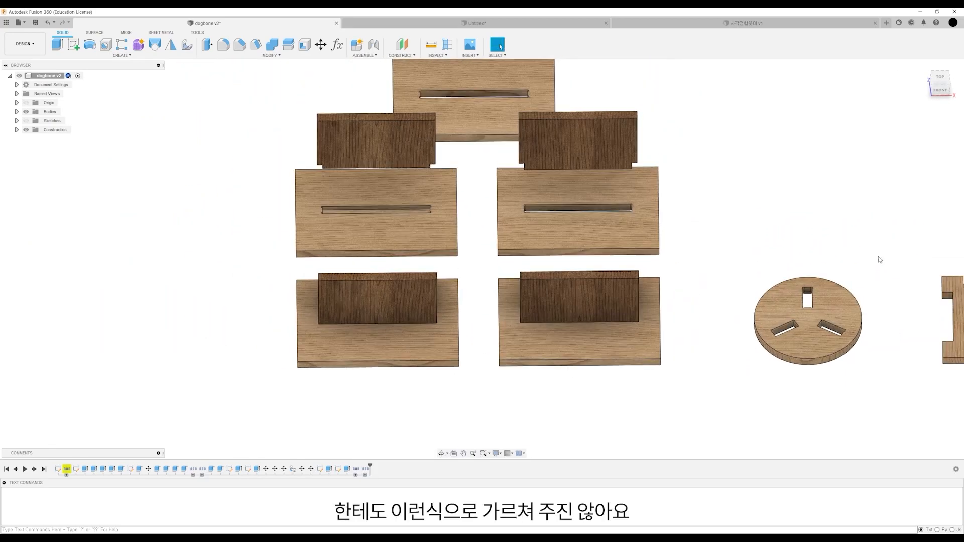
scroll(456, 333, up, 1)
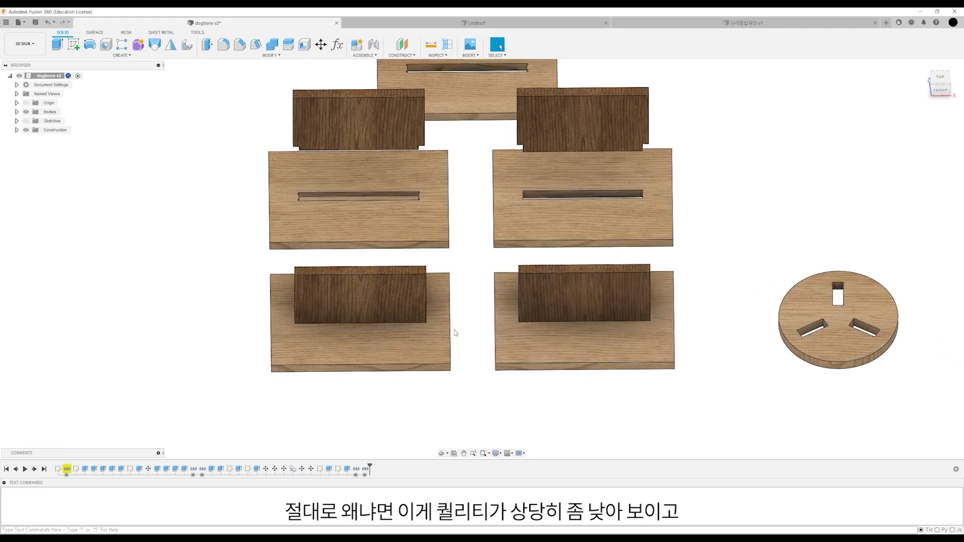
scroll(550, 246, up, 2)
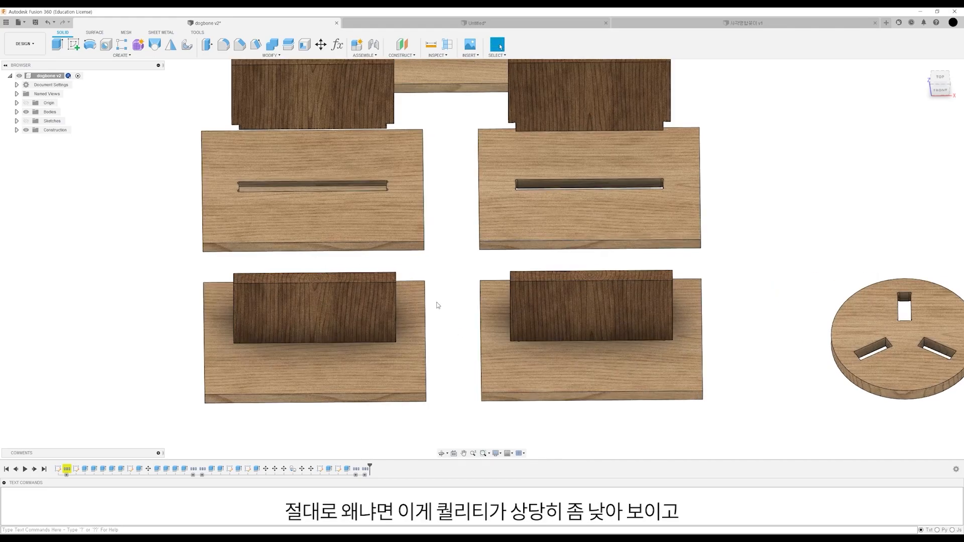
middle_drag(436, 303, 445, 246)
scroll(451, 252, down, 2)
scroll(416, 195, up, 1)
middle_drag(281, 186, 296, 240)
scroll(302, 231, down, 1)
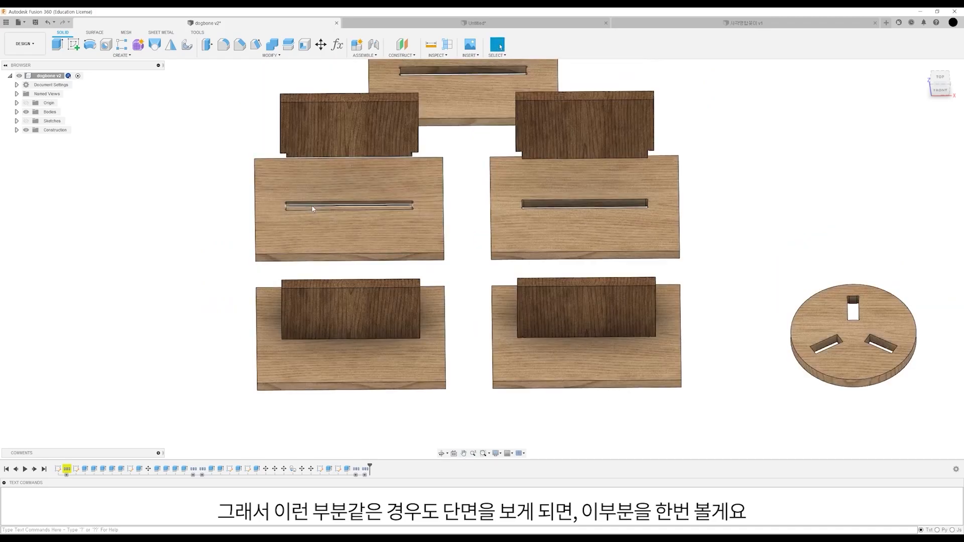
Start a Section Analysis on the front edge face of the nearest blind-slot board and offset the cut -100 mm in Y.
scroll(374, 320, up, 2)
shift+middle_drag(374, 320, 384, 298)
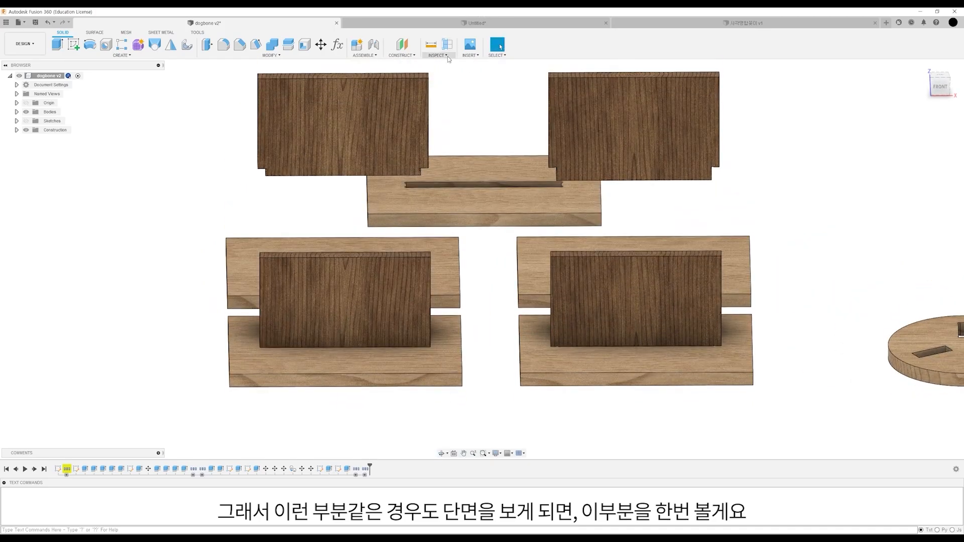
click(445, 138)
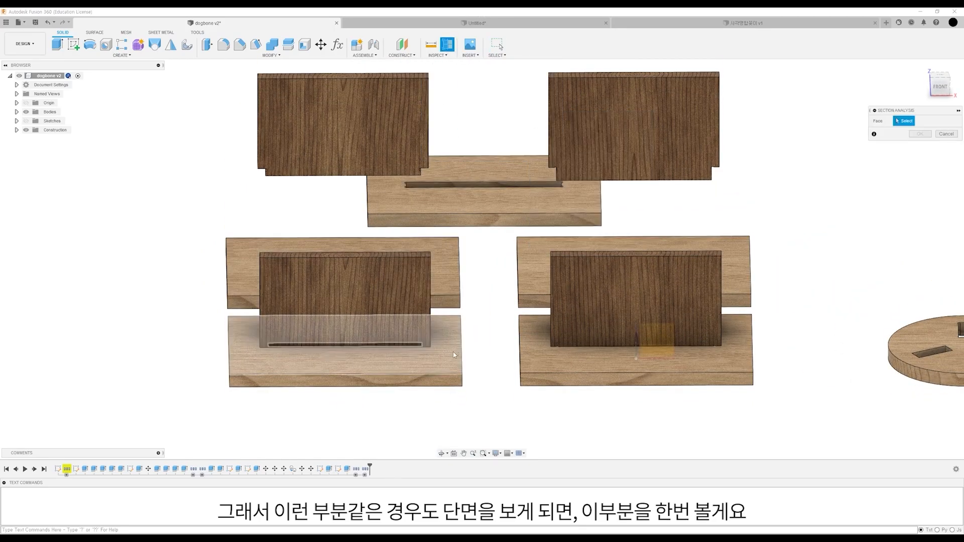
click(424, 379)
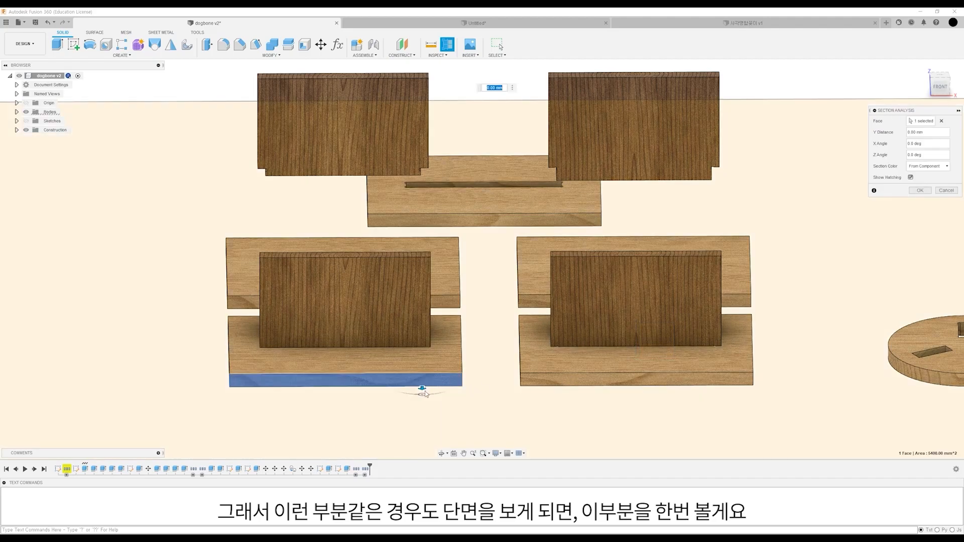
shift+middle_drag(422, 388, 419, 390)
mouse_move(420, 390)
mouse_down()
mouse_move(422, 367)
mouse_move(445, 344)
mouse_up()
Examine the corner reliefs in the sectioned blind tenon joint and in the neighbouring sectioned through tenon joint.
shift+middle_drag(447, 345, 438, 320)
scroll(223, 354, up, 3)
mouse_move(321, 337)
shift+middle_down()
mouse_move(322, 308)
mouse_move(308, 339)
shift+middle_up()
scroll(313, 316, up, 2)
scroll(312, 317, up, 1)
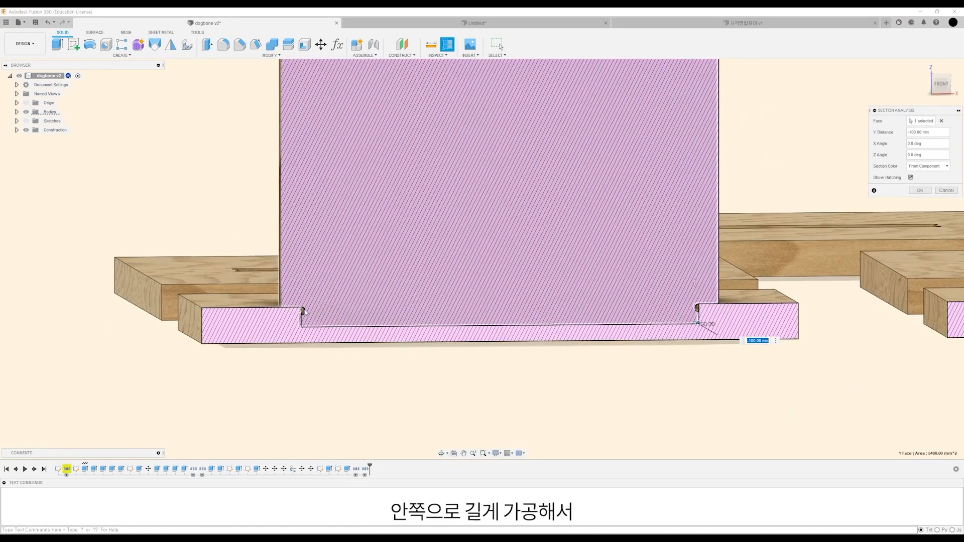
middle_drag(460, 313, 304, 327)
scroll(340, 323, down, 1)
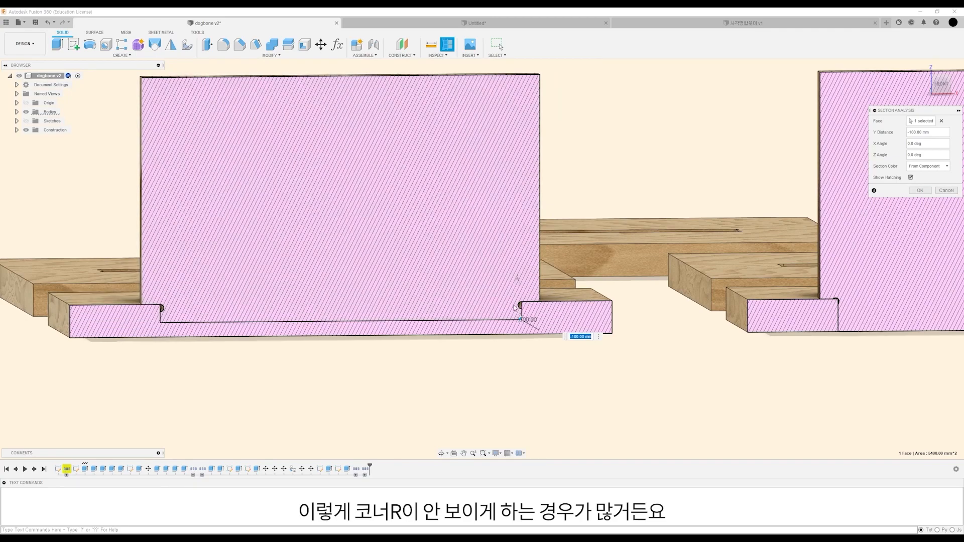
middle_drag(550, 313, 438, 317)
scroll(438, 317, up, 1)
middle_drag(848, 283, 544, 339)
scroll(544, 339, up, 2)
scroll(424, 359, up, 4)
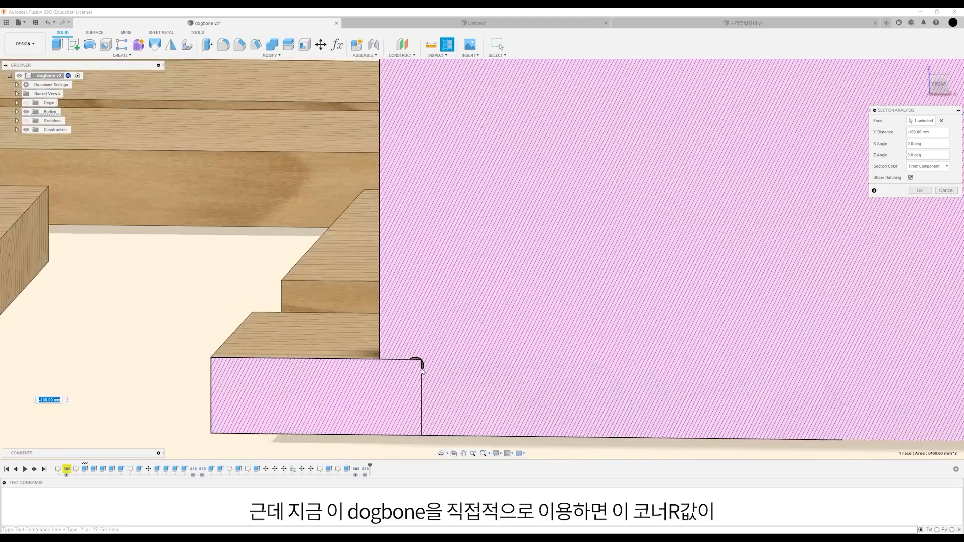
scroll(419, 352, down, 5)
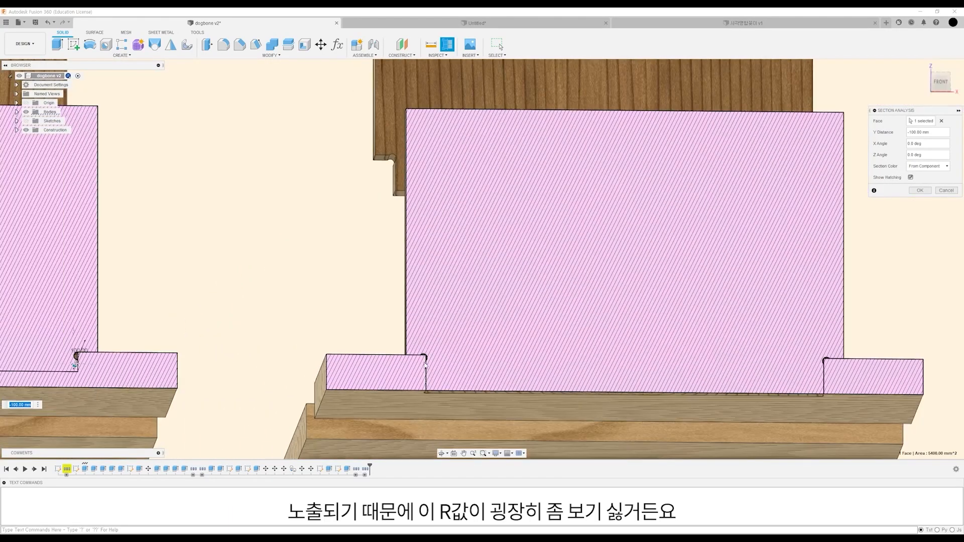
Compare the two sectioned tenon joints side by side, checking where their corner reliefs would be exposed.
middle_drag(424, 365, 535, 312)
scroll(455, 344, down, 3)
middle_drag(345, 381, 462, 330)
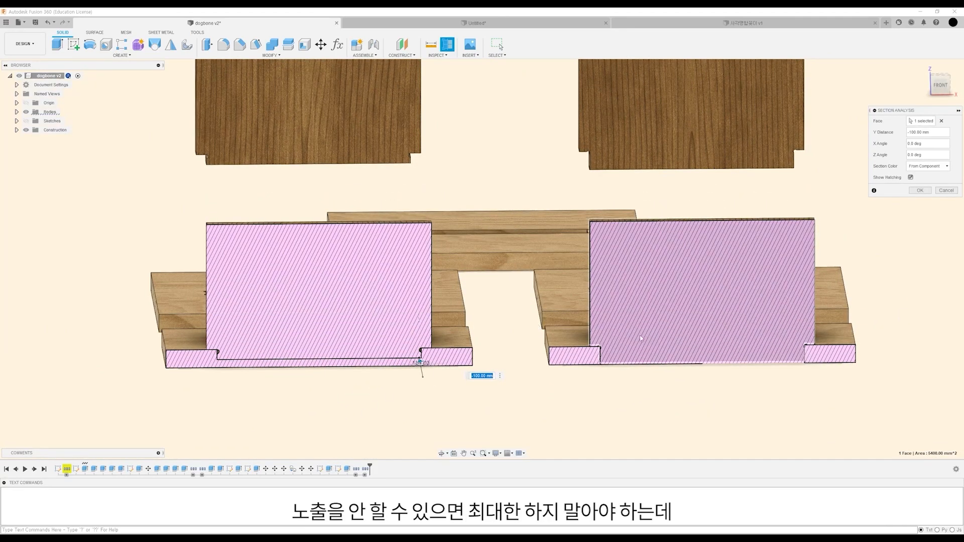
scroll(575, 354, up, 2)
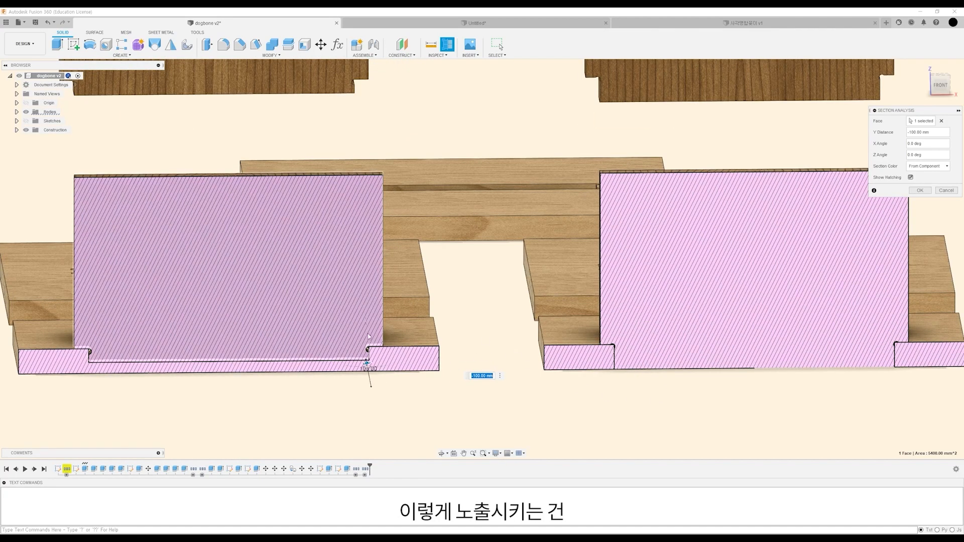
scroll(370, 367, down, 3)
middle_drag(372, 362, 430, 364)
scroll(408, 386, down, 1)
scroll(379, 307, up, 3)
scroll(380, 307, down, 1)
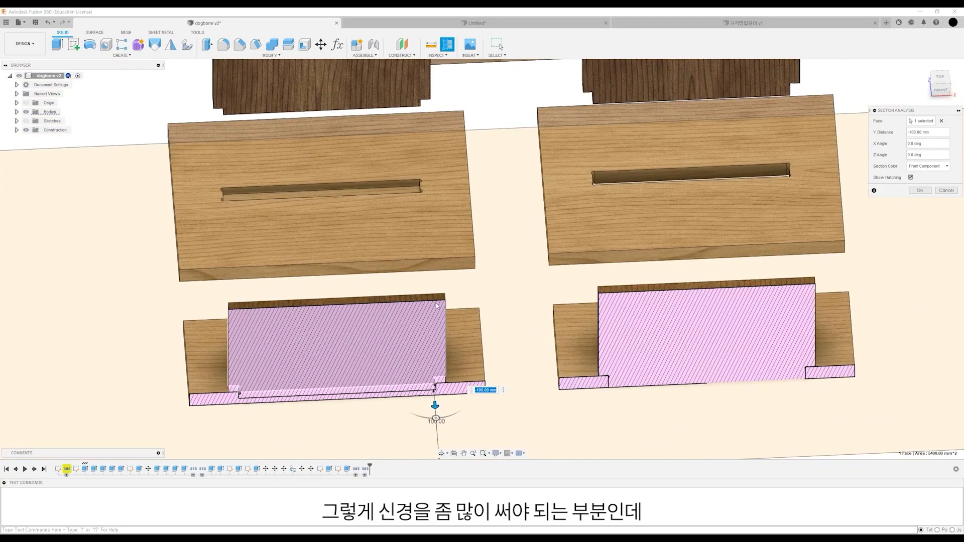
Examine the uncut blind-slot board from above, comparing its slot's dogbone corners with the shoulders of its tenon piece.
shift+middle_drag(438, 304, 428, 312)
scroll(452, 324, down, 5)
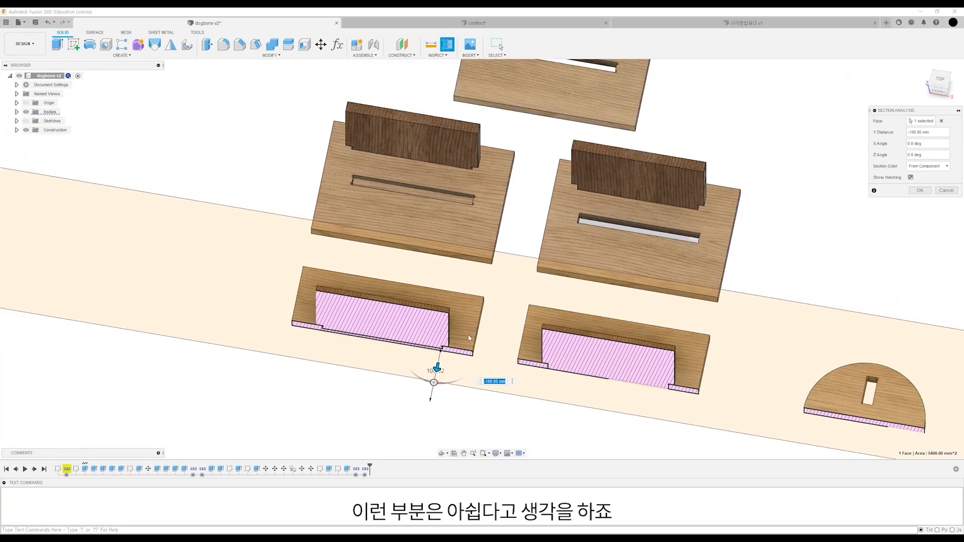
middle_drag(536, 374, 411, 340)
middle_drag(323, 361, 430, 356)
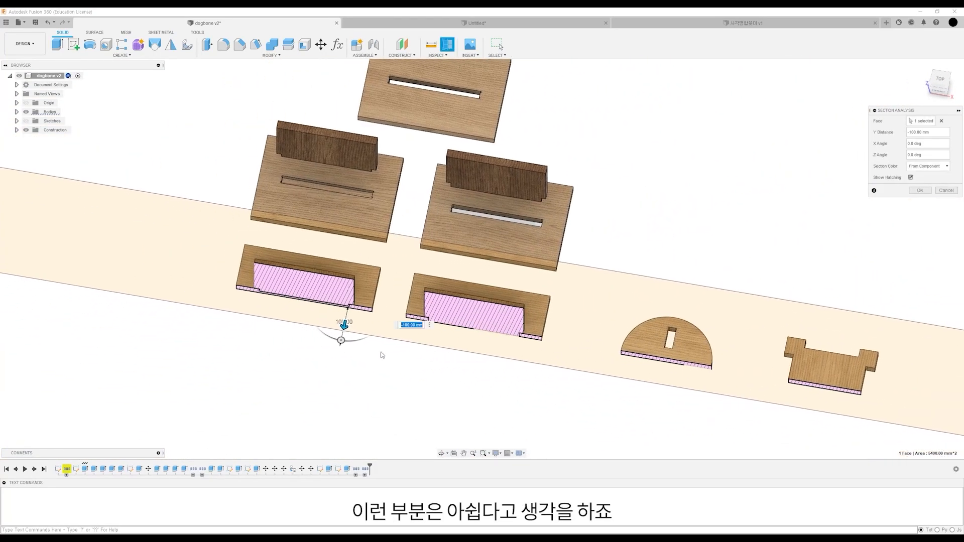
shift+middle_drag(281, 344, 323, 359)
scroll(281, 201, up, 4)
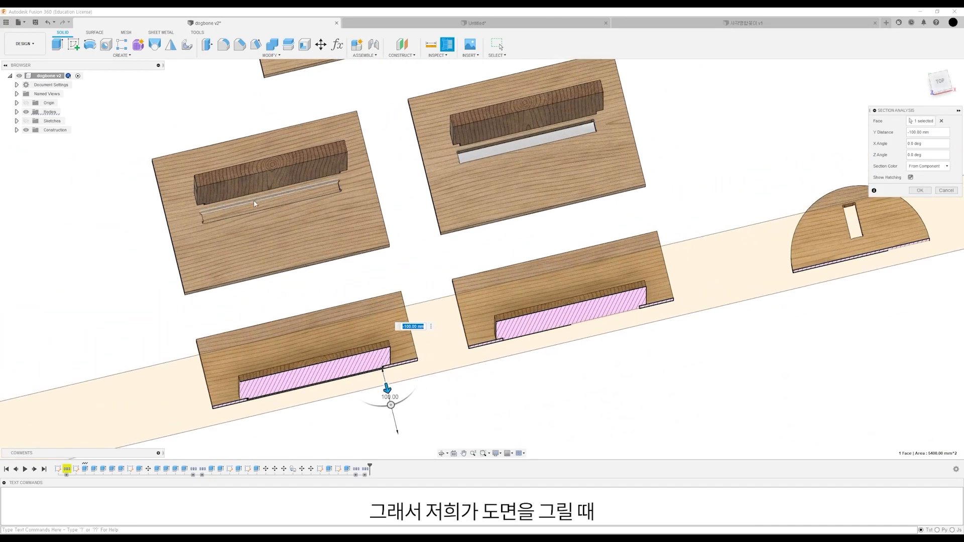
middle_drag(287, 213, 326, 261)
scroll(327, 260, up, 1)
shift+middle_drag(249, 293, 229, 263)
scroll(232, 295, up, 2)
scroll(223, 296, down, 1)
scroll(194, 263, up, 1)
scroll(194, 264, up, 2)
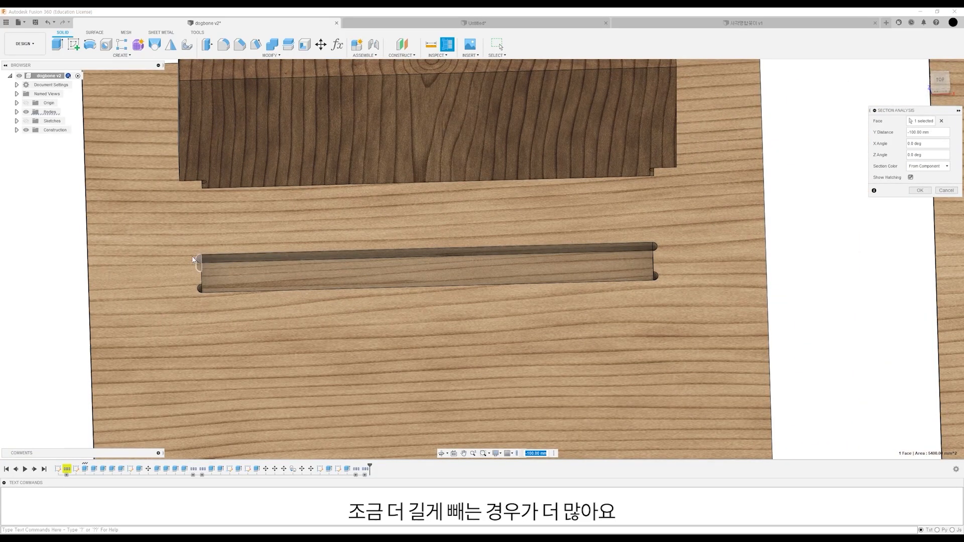
scroll(251, 271, down, 1)
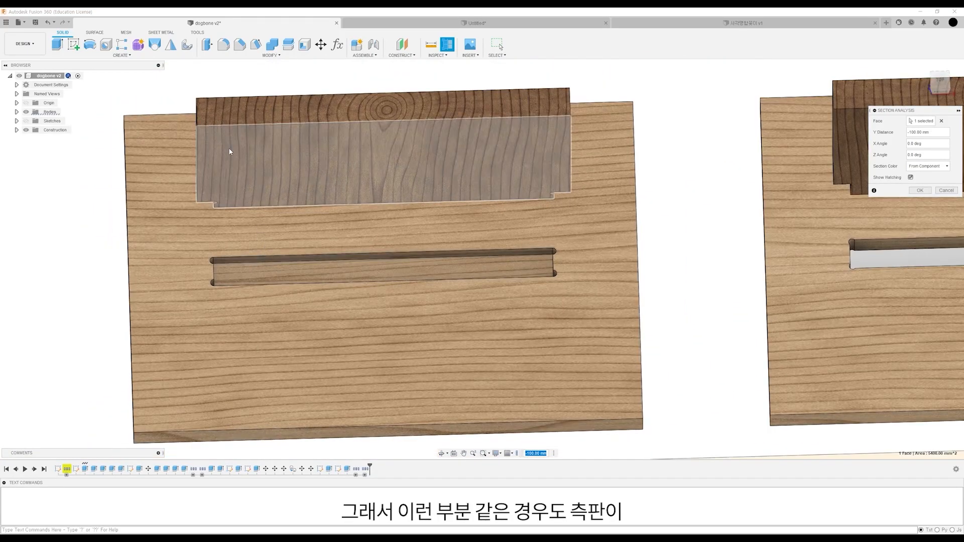
Examine the sectioned blind and through tenon joints from the front, checking whether the boards cover the shoulder reliefs.
scroll(264, 271, down, 1)
middle_drag(320, 400, 342, 233)
scroll(368, 282, down, 1)
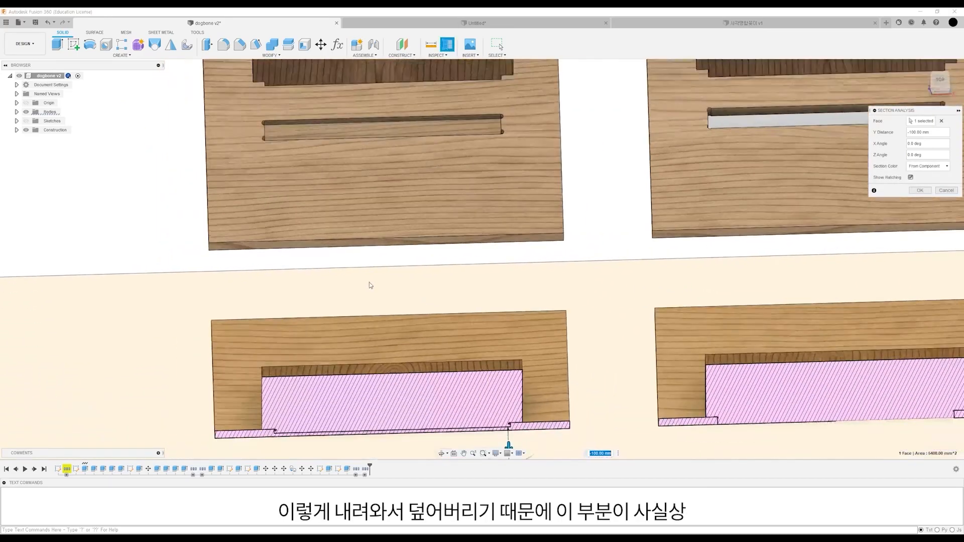
scroll(369, 283, down, 2)
shift+middle_drag(371, 338, 362, 285)
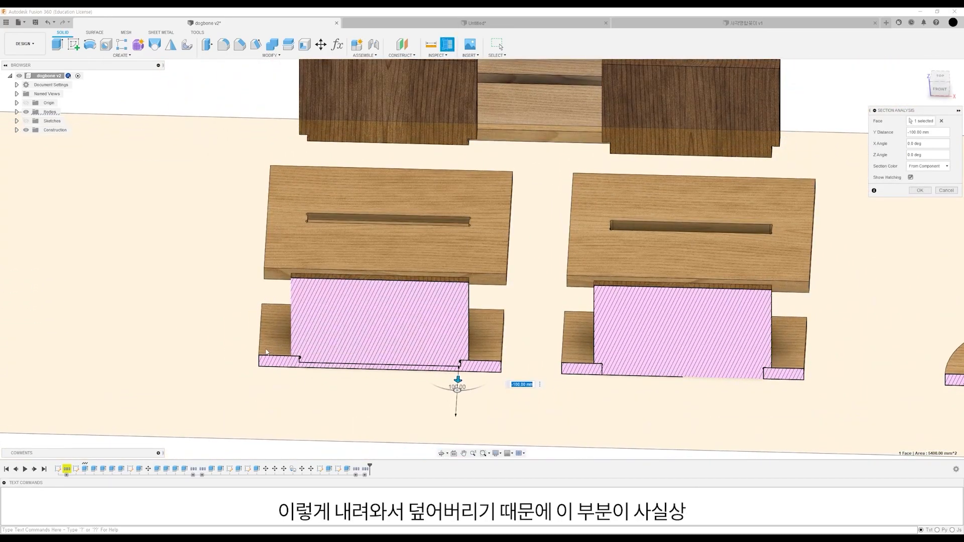
scroll(266, 353, up, 2)
scroll(300, 345, down, 1)
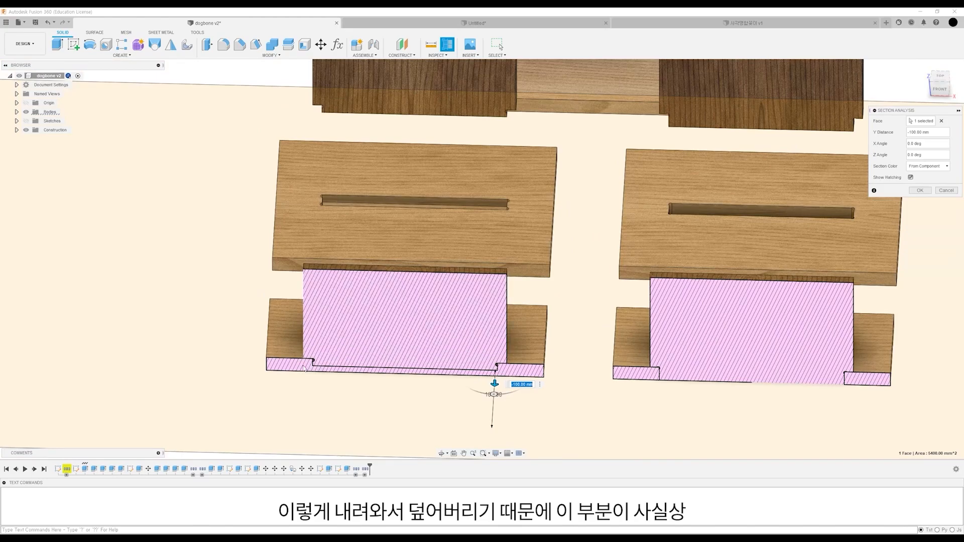
Offset the section cut to -190 mm in Y and turn to the underside of the assembled through tenon joint.
middle_drag(424, 339, 416, 355)
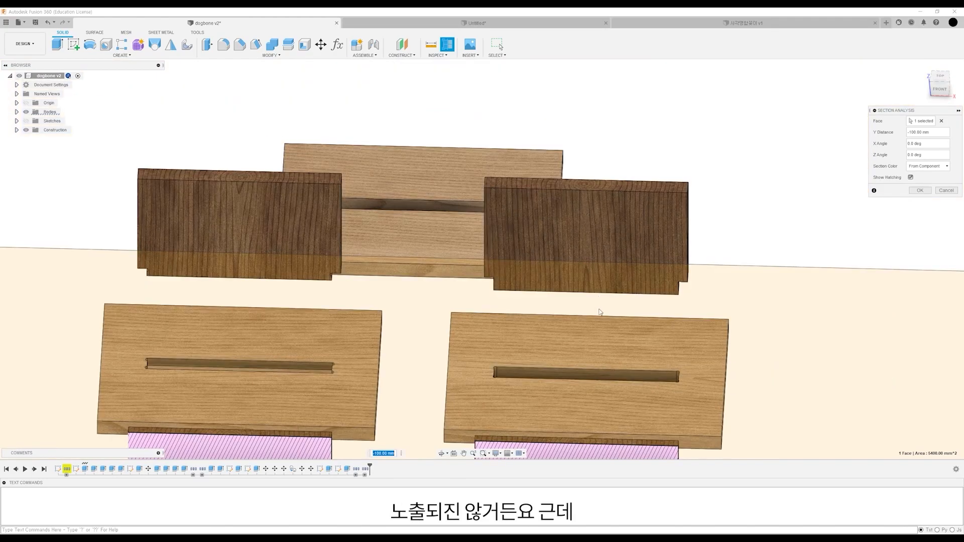
scroll(600, 311, up, 1)
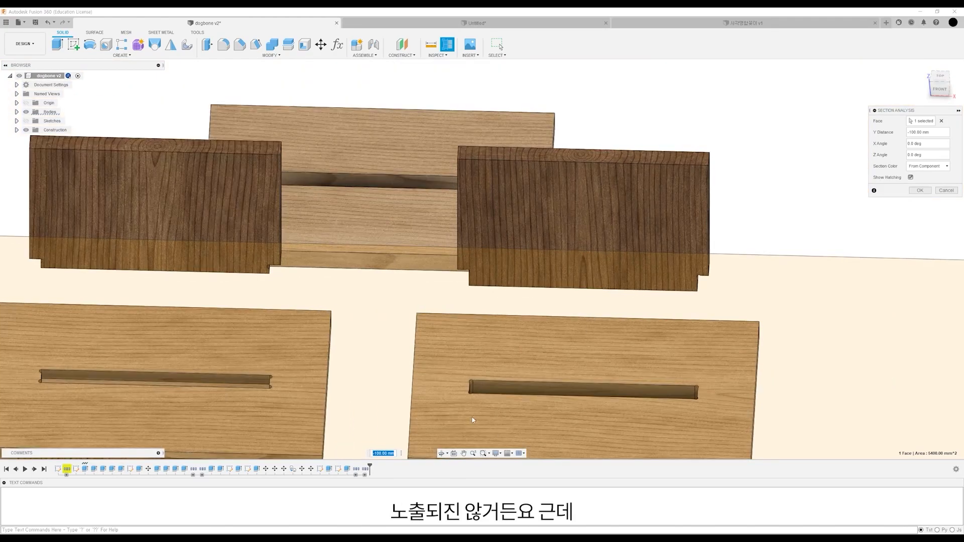
scroll(474, 416, up, 1)
mouse_move(477, 414)
shift+middle_down()
mouse_move(496, 359)
mouse_move(486, 301)
shift+middle_up()
scroll(454, 345, down, 1)
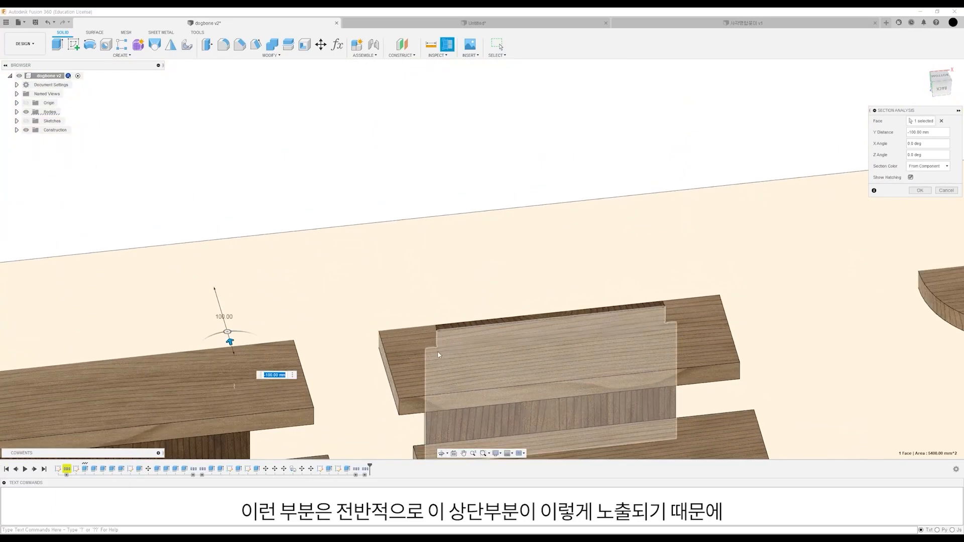
mouse_move(229, 343)
mouse_down()
mouse_move(221, 318)
mouse_move(247, 402)
mouse_up()
shift+middle_drag(471, 321, 462, 314)
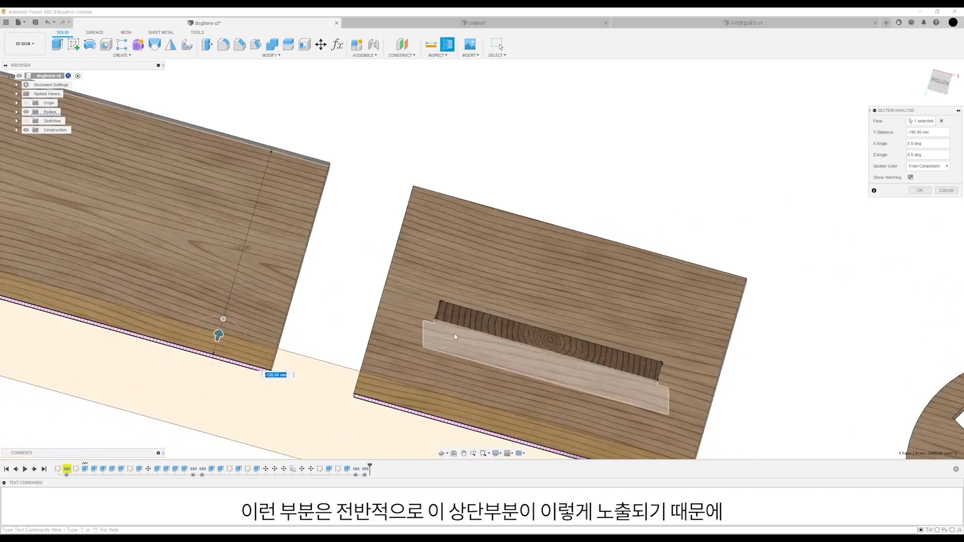
Examine the reliefs exposed around the tenon end on the through joint's underside, and close the section analysis.
scroll(444, 308, up, 6)
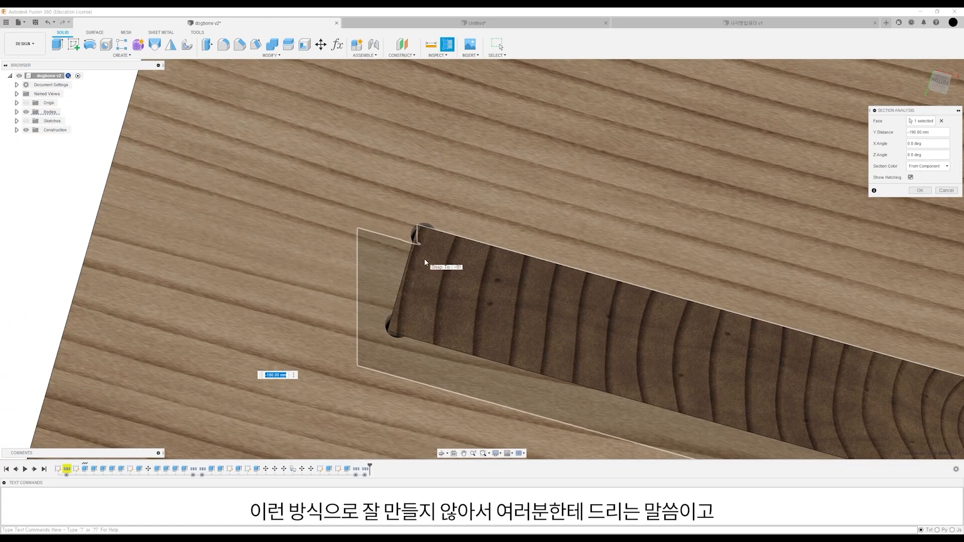
scroll(413, 267, down, 2)
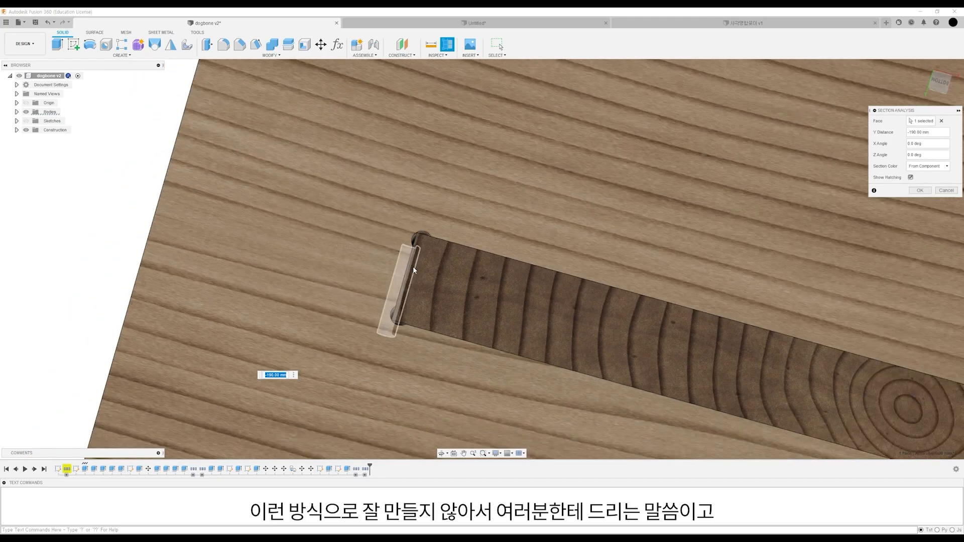
scroll(422, 262, down, 2)
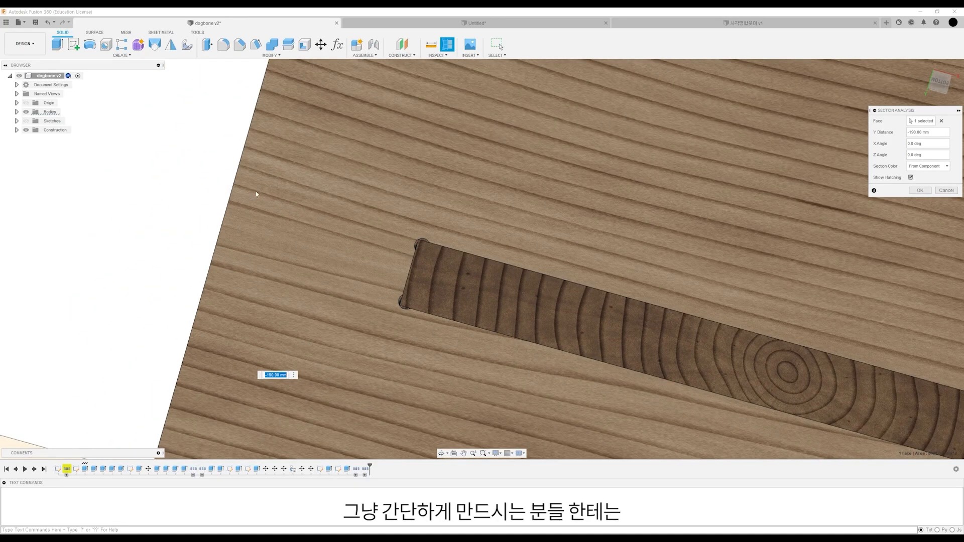
scroll(451, 267, down, 2)
scroll(402, 261, down, 2)
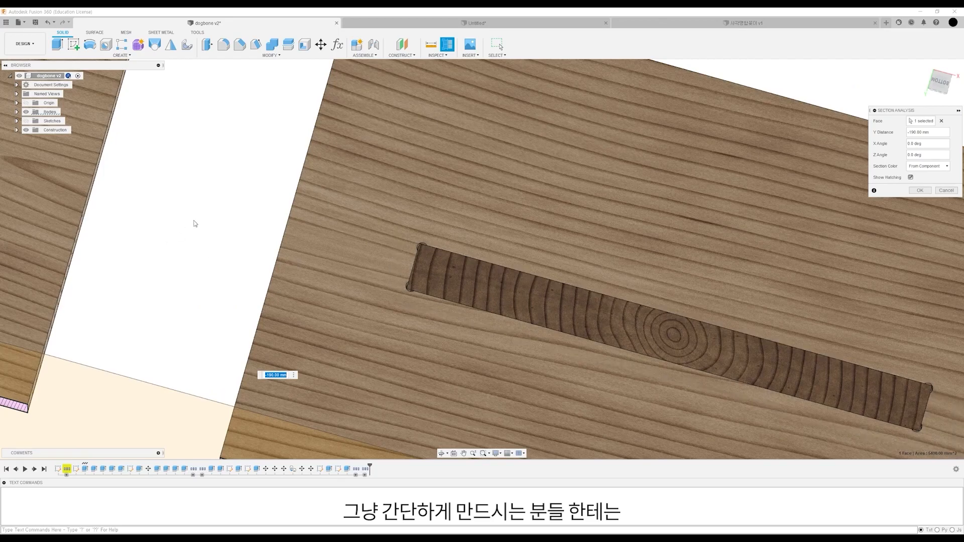
scroll(435, 244, down, 2)
scroll(453, 258, down, 2)
scroll(332, 262, down, 2)
middle_drag(331, 262, 398, 279)
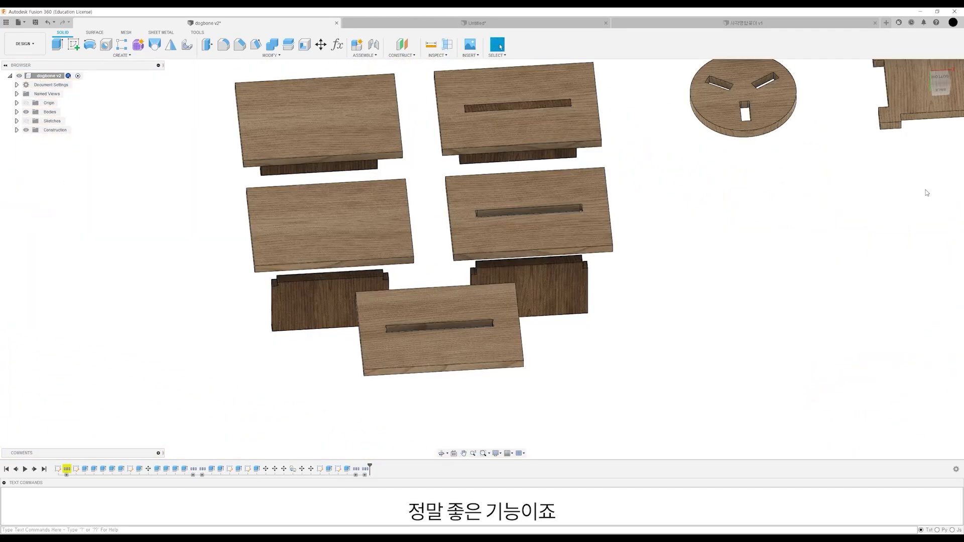
Examine the blind-slot and through-slot boards from above, checking the direction in which their dogbone corners extend.
shift+middle_drag(404, 325, 319, 414)
scroll(286, 335, down, 1)
scroll(303, 165, up, 3)
shift+middle_drag(357, 224, 334, 138)
middle_drag(389, 361, 385, 378)
middle_drag(210, 125, 259, 194)
scroll(513, 176, up, 5)
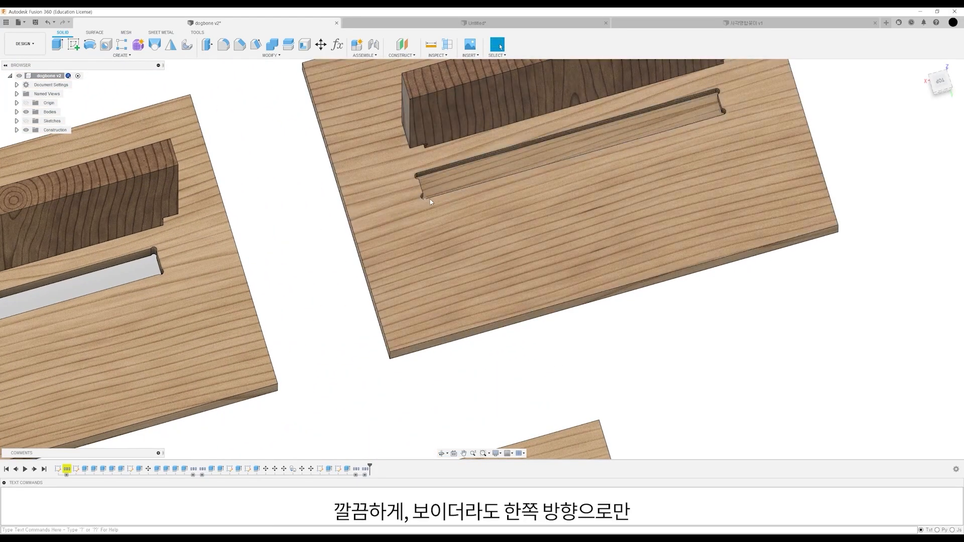
scroll(405, 175, down, 5)
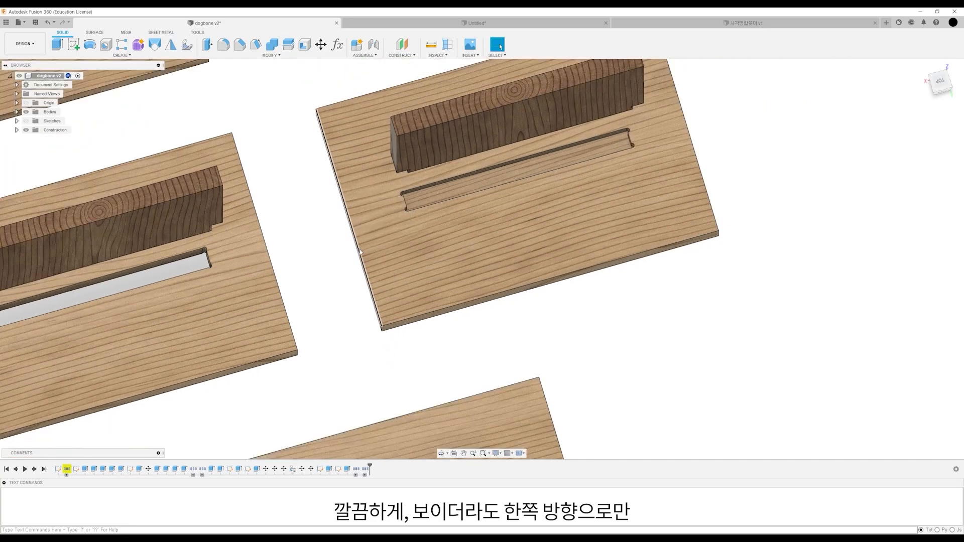
shift+middle_drag(392, 322, 440, 308)
middle_drag(307, 351, 396, 254)
scroll(396, 254, up, 3)
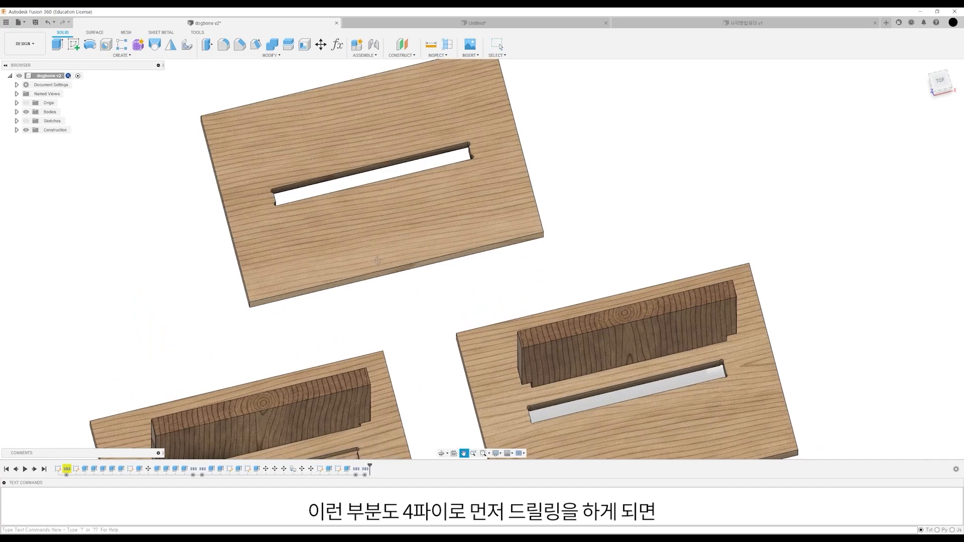
Inspect close up the two dogbone corners at one end of the blind slot.
middle_drag(368, 288, 471, 62)
scroll(470, 201, up, 5)
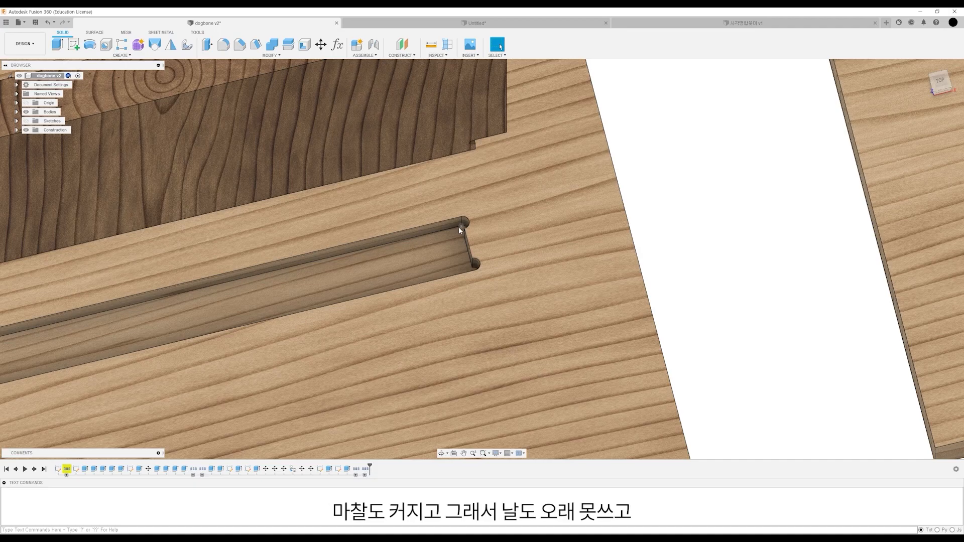
scroll(459, 227, down, 5)
scroll(581, 218, up, 5)
scroll(572, 212, down, 5)
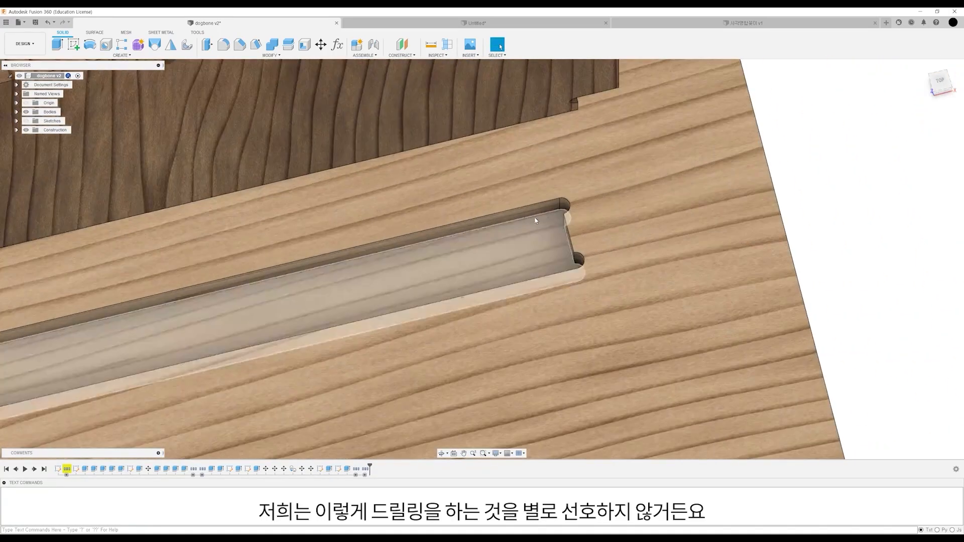
Show Sketch21 and Sketch22, and measure the arc edge of a dogbone corner on the separate through-slot board.
scroll(402, 226, down, 3)
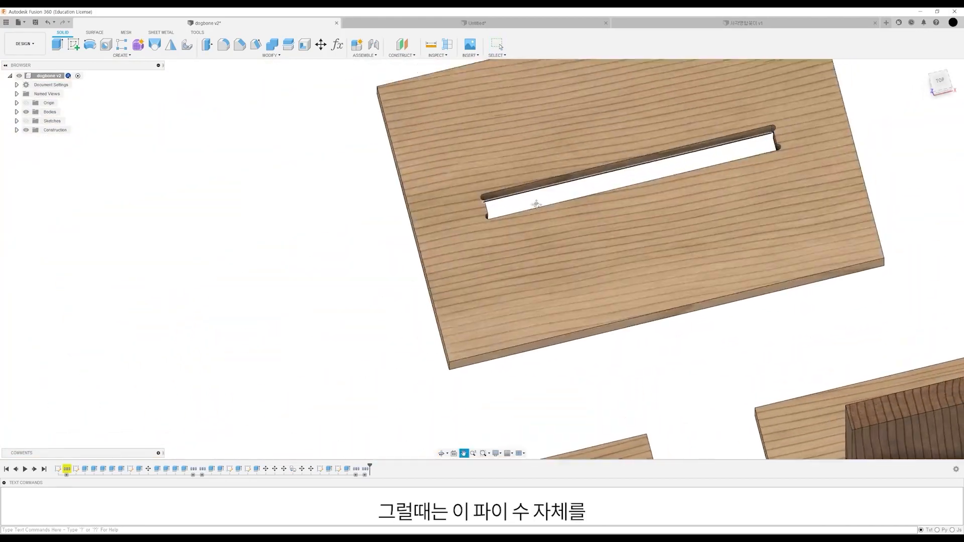
scroll(435, 262, up, 5)
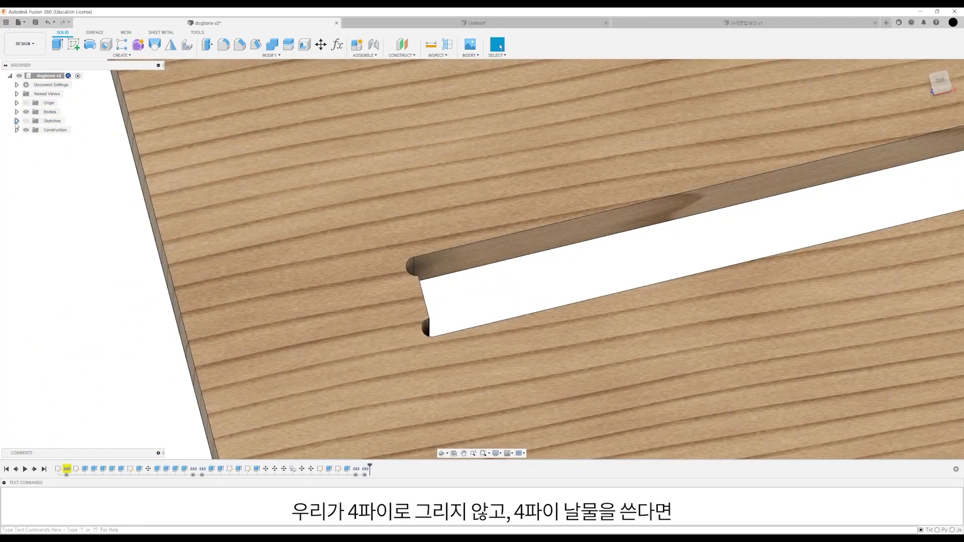
click(16, 121)
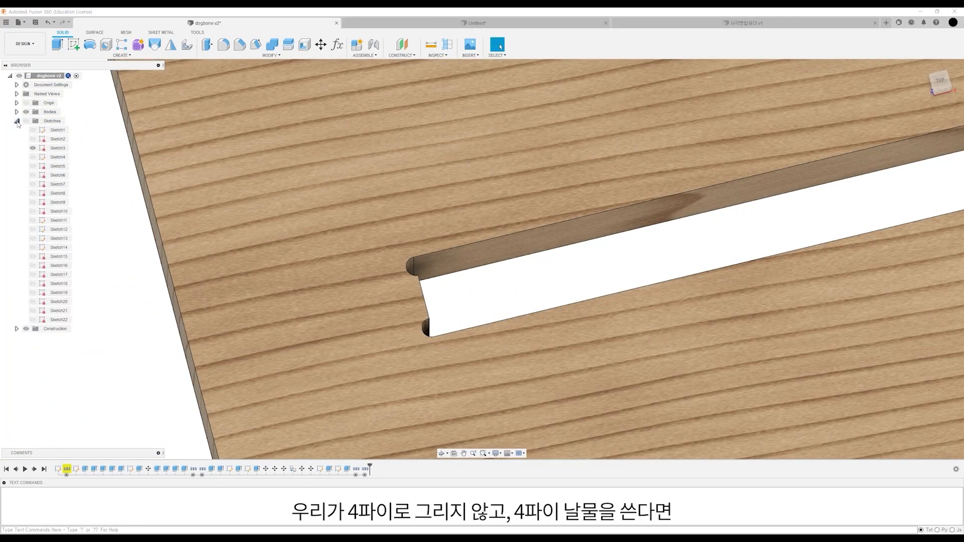
click(32, 311)
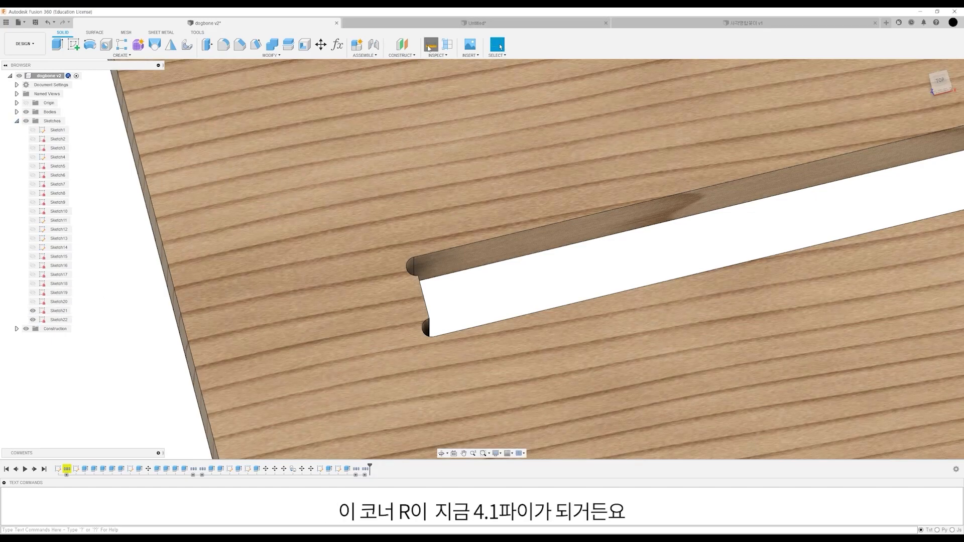
click(429, 46)
click(409, 266)
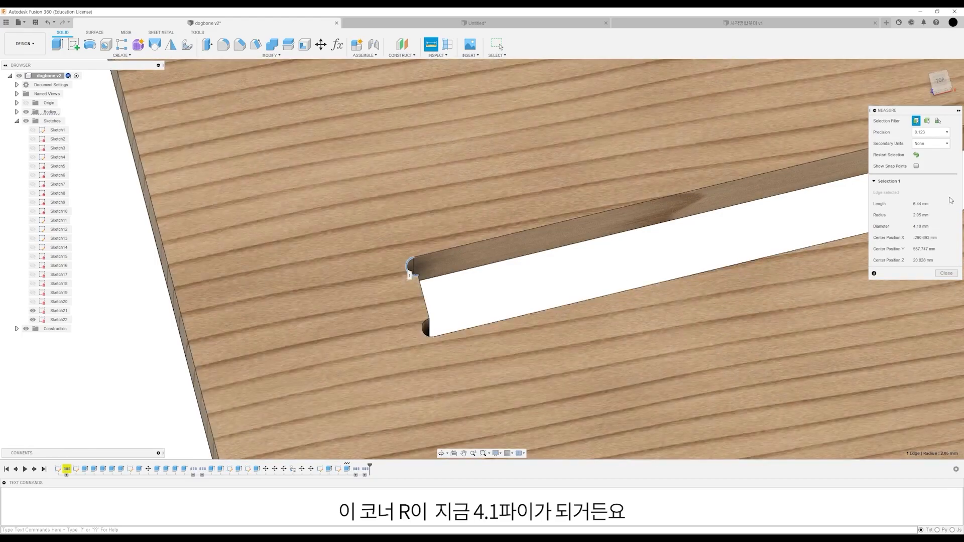
click(952, 274)
Switch to the Manufacture workspace and try starting a new 2D Contour operation.
shift+middle_drag(628, 316, 452, 273)
scroll(445, 260, down, 2)
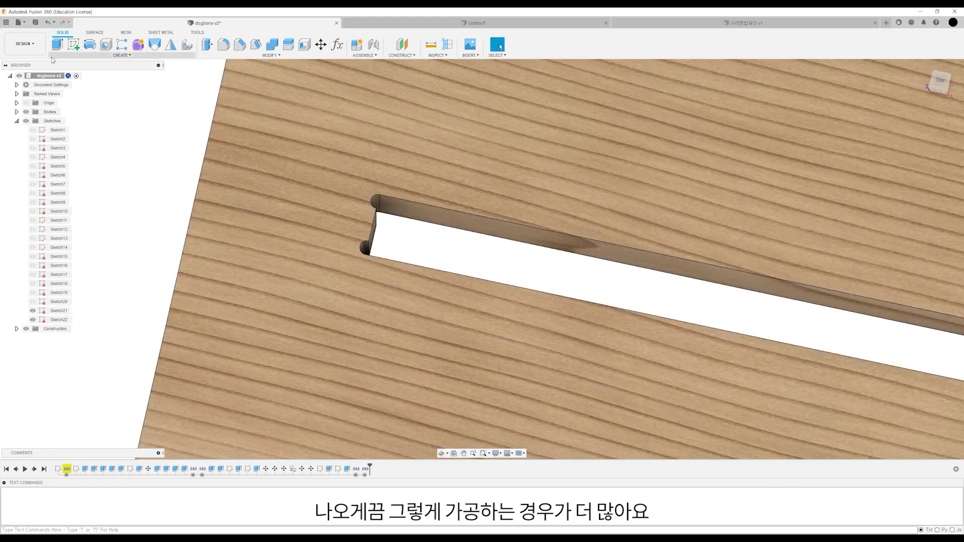
click(25, 44)
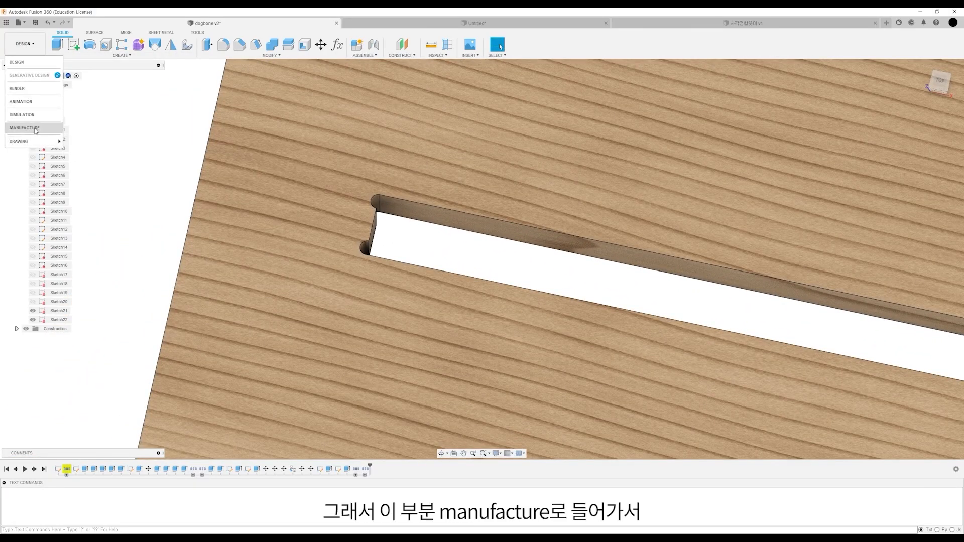
click(35, 129)
click(94, 44)
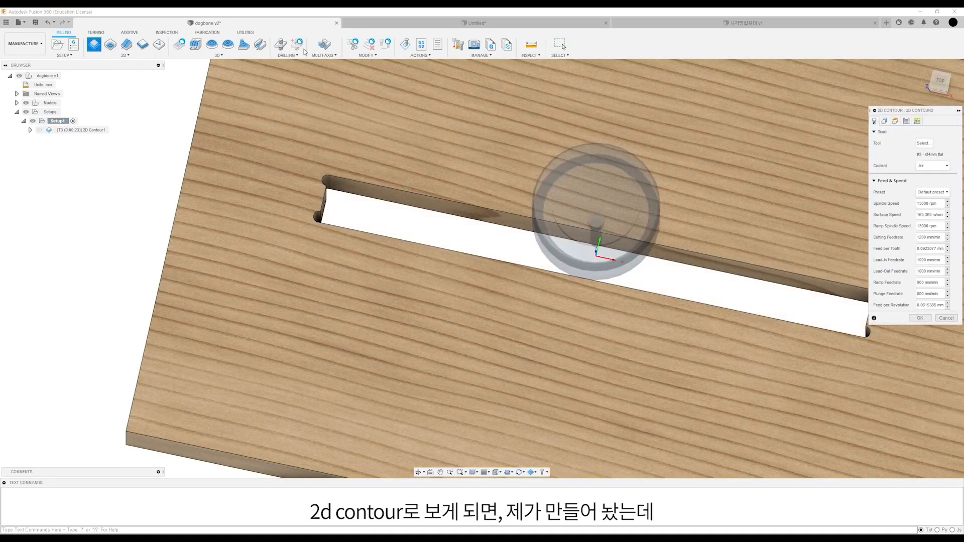
click(946, 318)
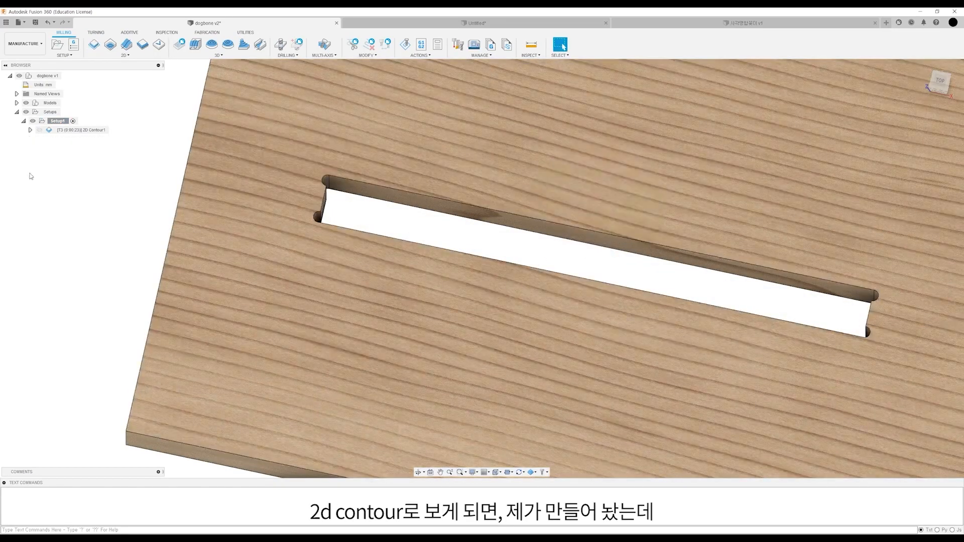
Open the existing 2D Contour1 operation of Setup1 for editing and show its geometry settings.
right_click(79, 132)
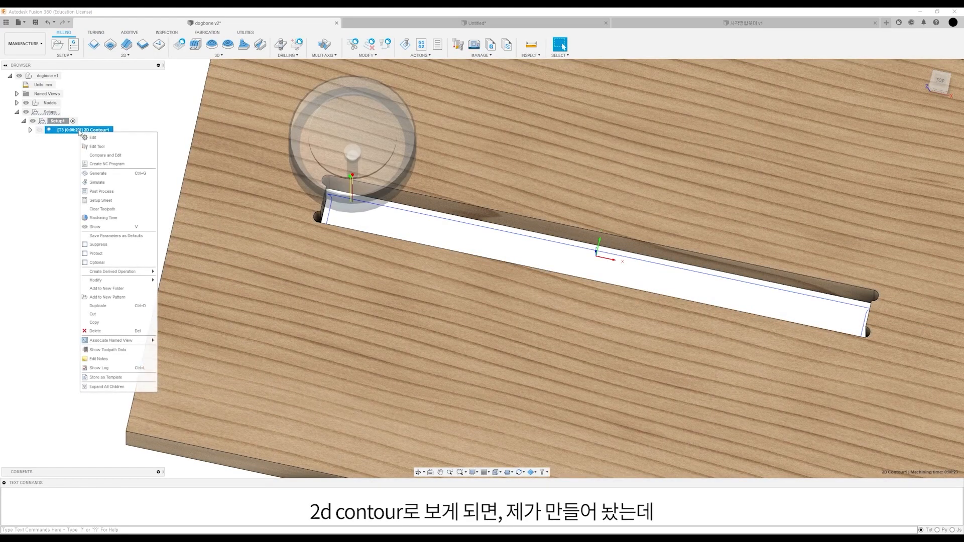
click(92, 138)
click(885, 122)
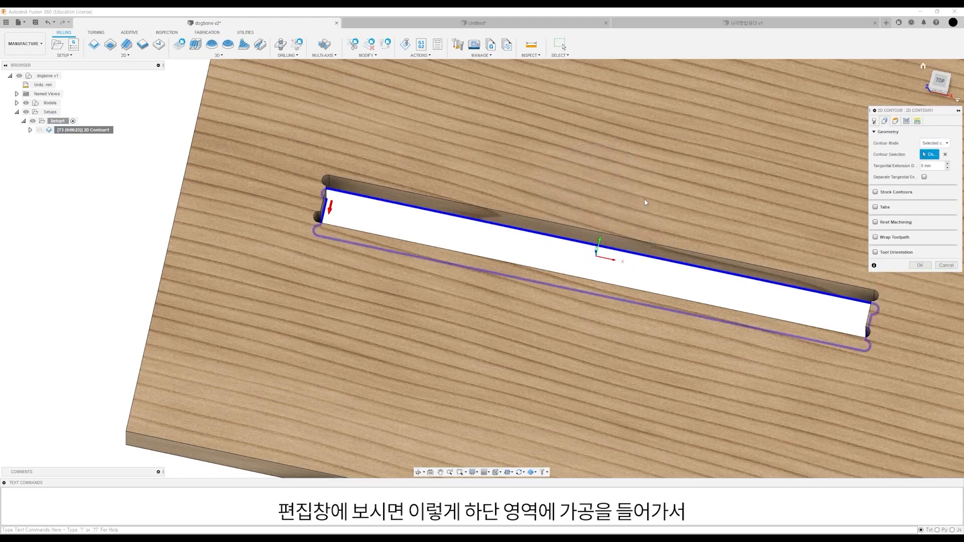
Examine the selected machining contour along the through slot's lower edge, following it around the dogbone corners.
scroll(504, 207, up, 2)
shift+middle_drag(316, 202, 289, 178)
scroll(281, 193, down, 2)
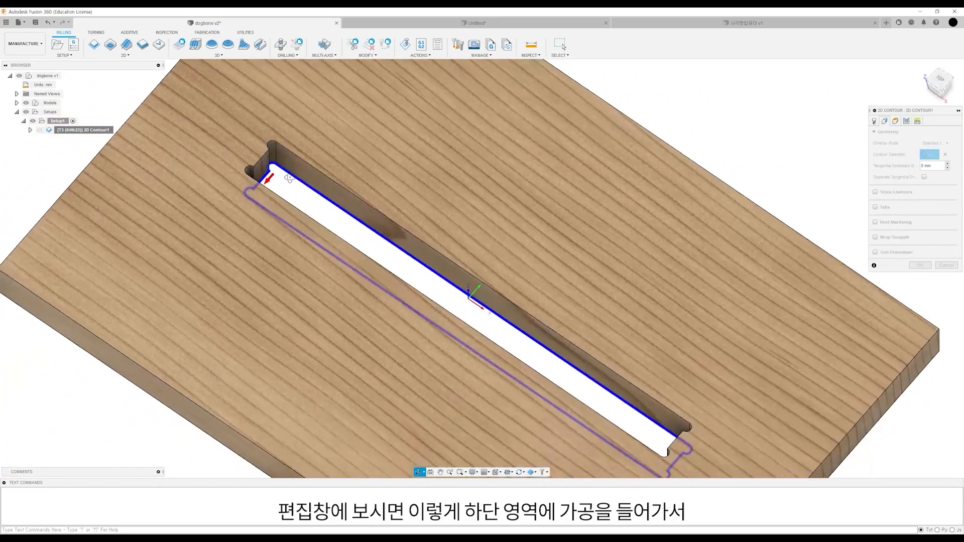
scroll(289, 178, up, 2)
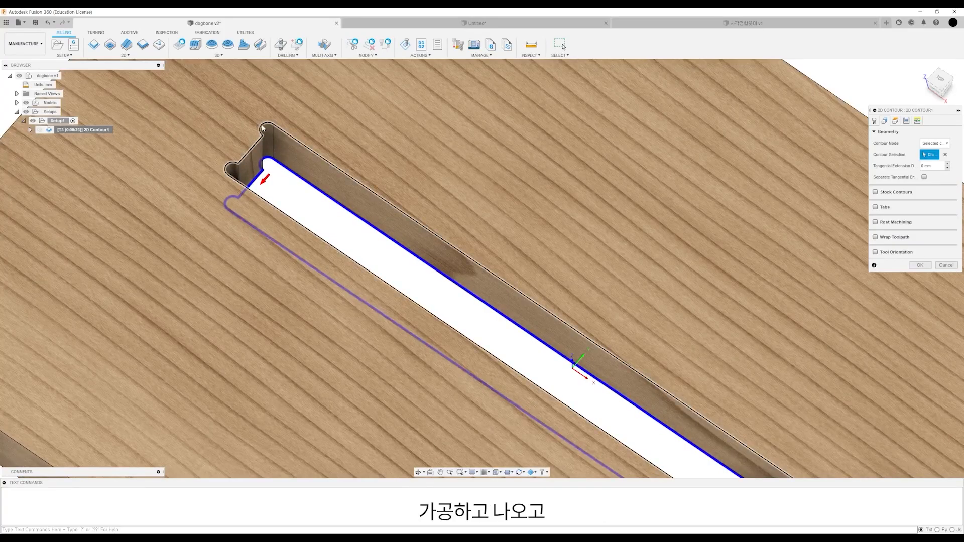
scroll(347, 251, down, 4)
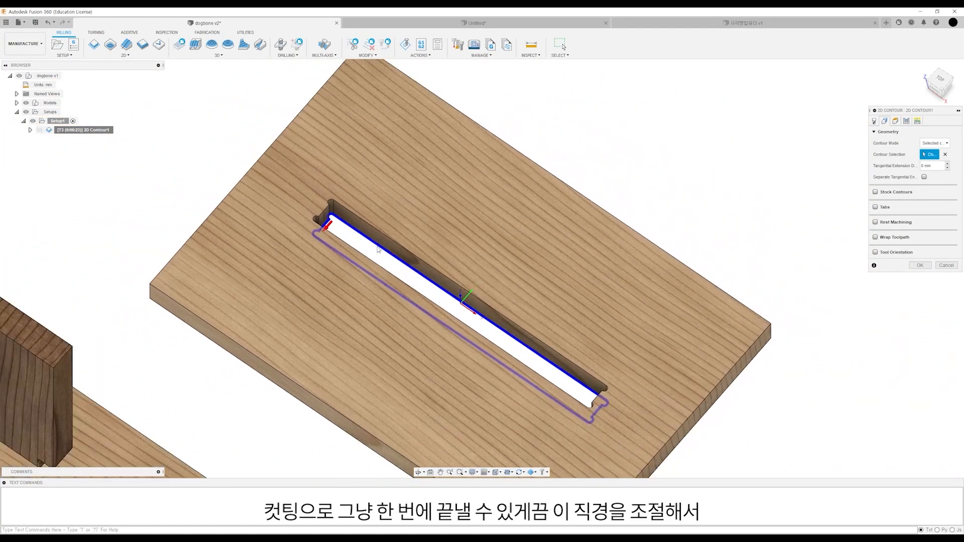
shift+middle_drag(336, 242, 348, 253)
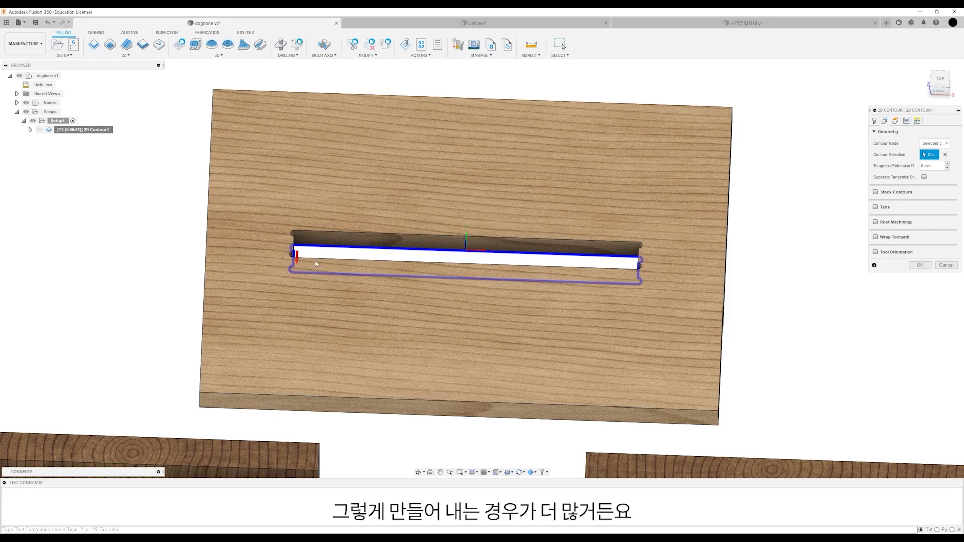
scroll(345, 252, down, 3)
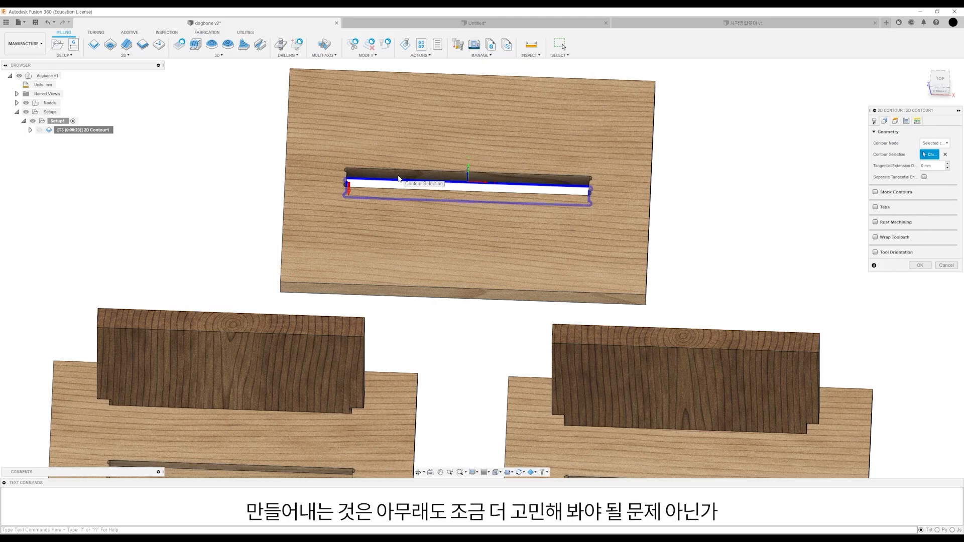
click(416, 179)
scroll(416, 205, down, 2)
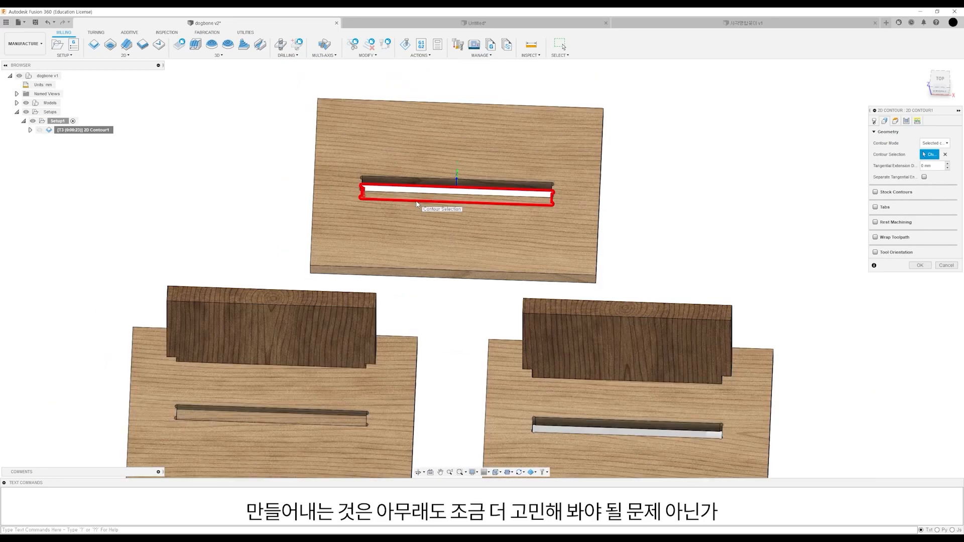
scroll(416, 204, up, 3)
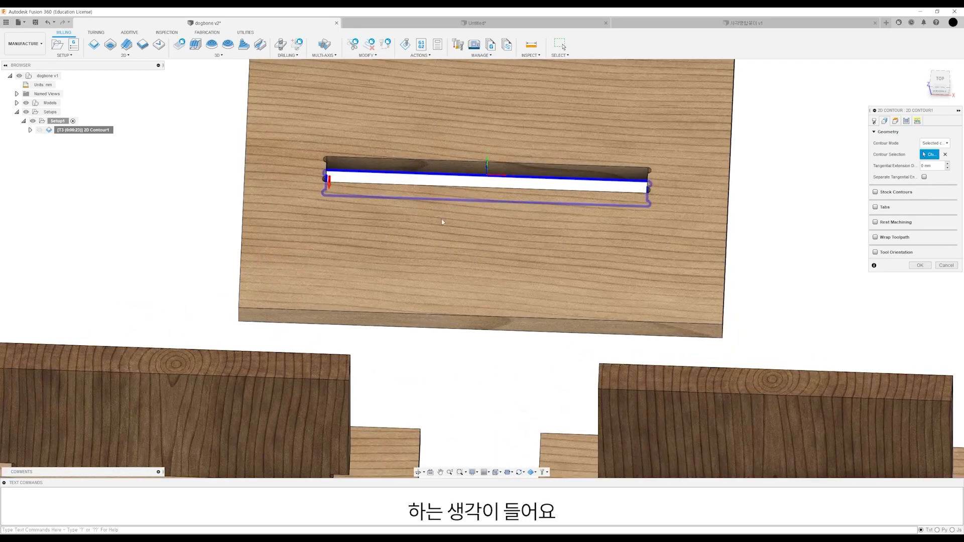
Accept the 2D Contour1 settings and simulate its toolpath on the stock, examining the cut around the slot's dogbone corners.
key(Return)
click(404, 44)
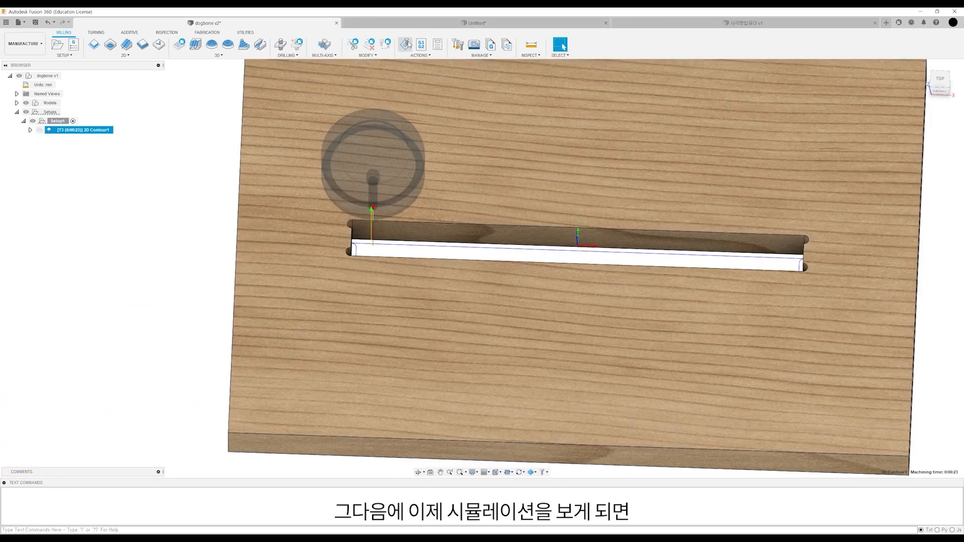
click(482, 443)
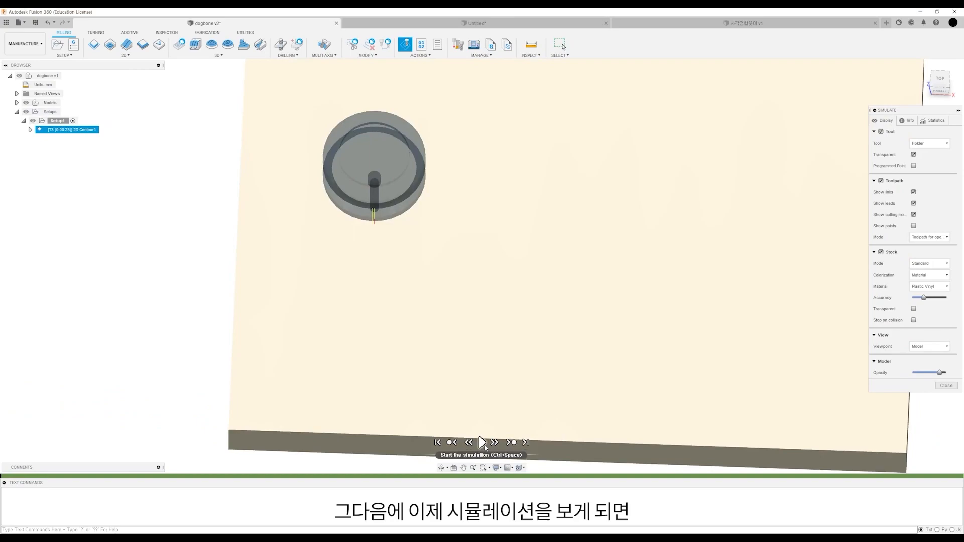
scroll(406, 310, up, 2)
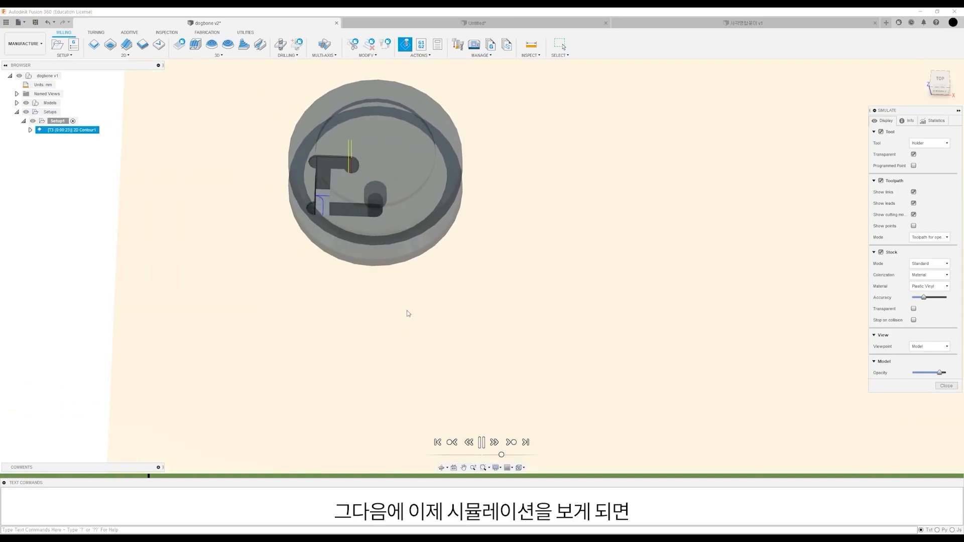
scroll(372, 210, down, 3)
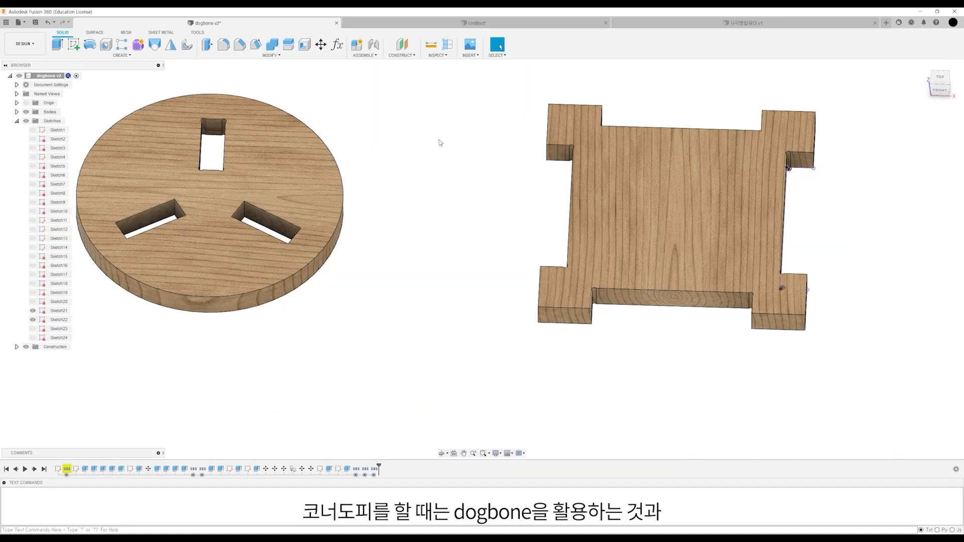
Examine the assembled through-slot joint, closely inspecting the dogbone relief where the dark board's lower shoulder meets the base board.
scroll(415, 262, down, 3)
middle_drag(415, 262, 918, 240)
scroll(459, 265, up, 5)
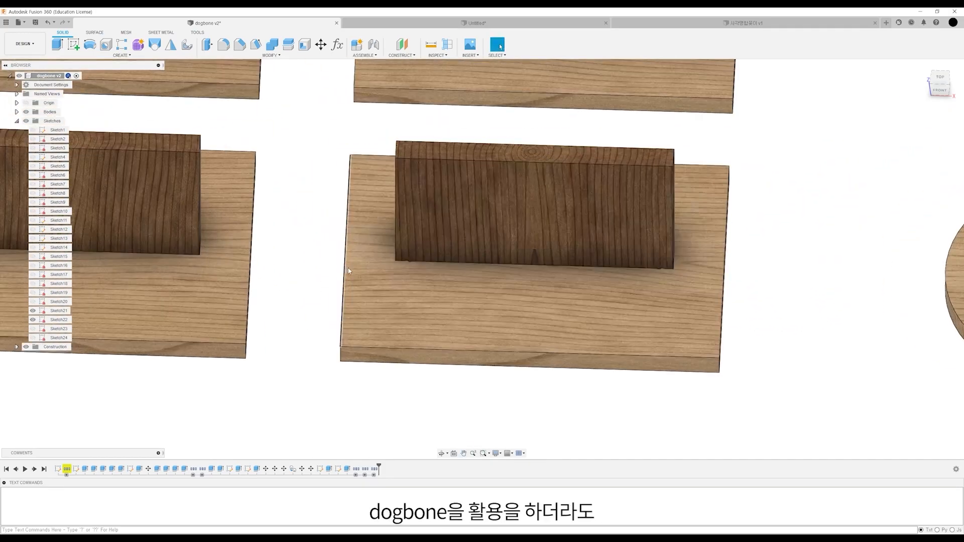
scroll(442, 264, up, 4)
shift+middle_drag(394, 268, 439, 221)
scroll(380, 247, up, 8)
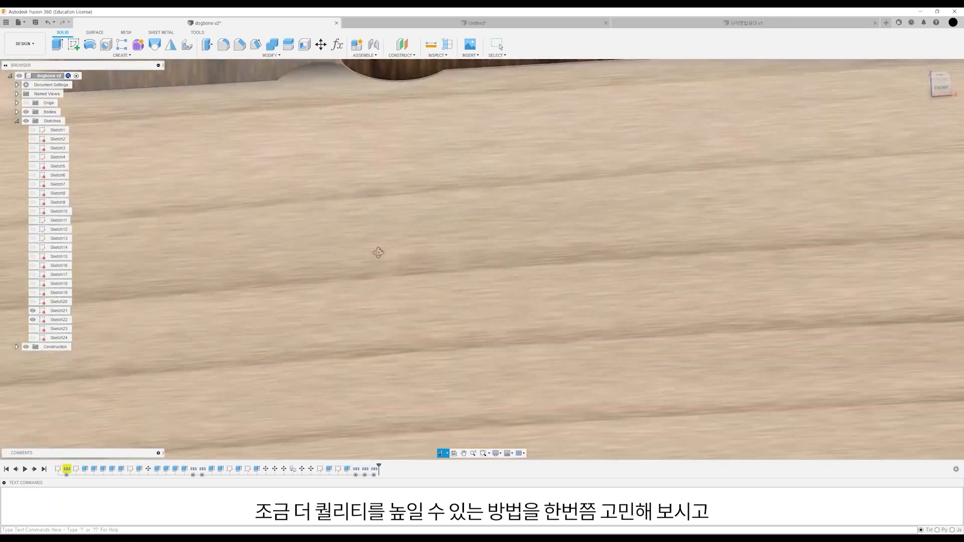
scroll(380, 247, down, 8)
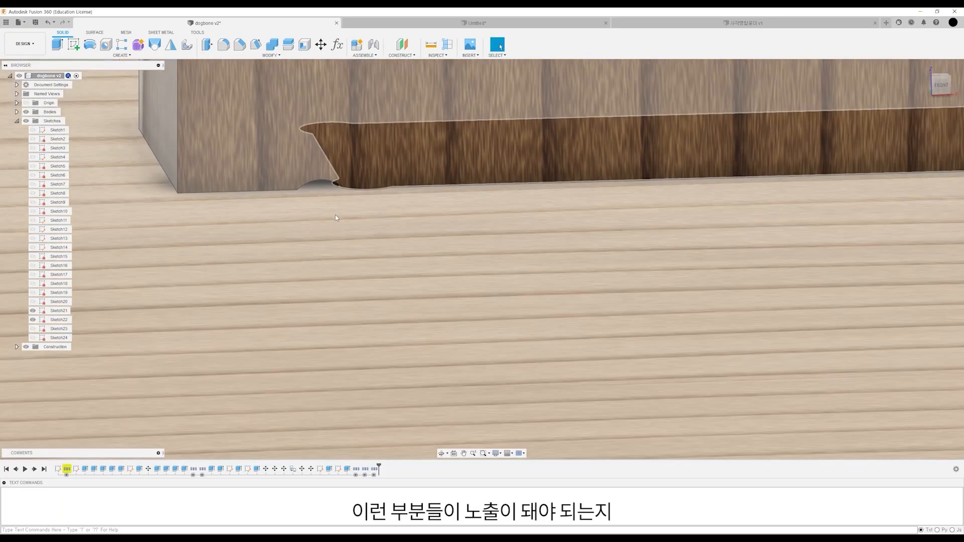
scroll(333, 218, down, 10)
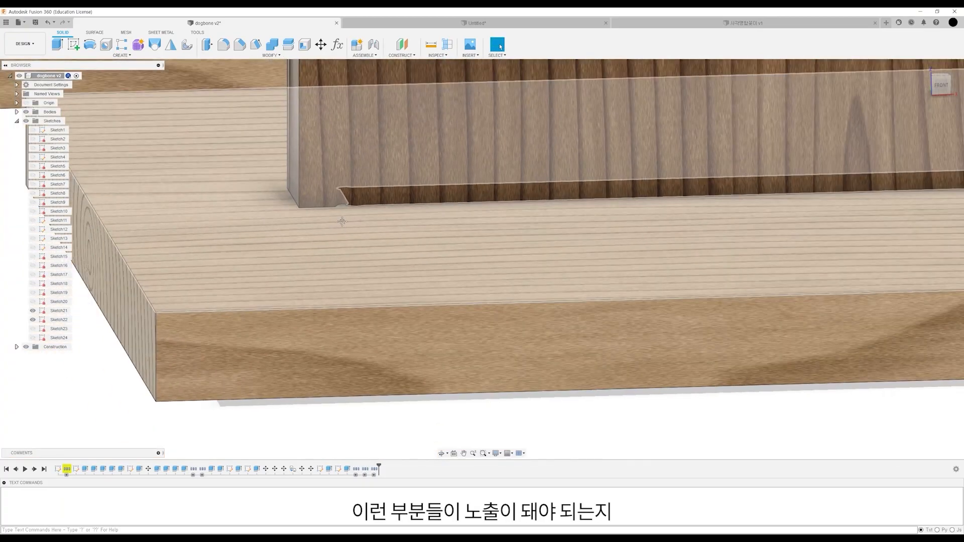
scroll(207, 288, down, 3)
scroll(284, 220, down, 4)
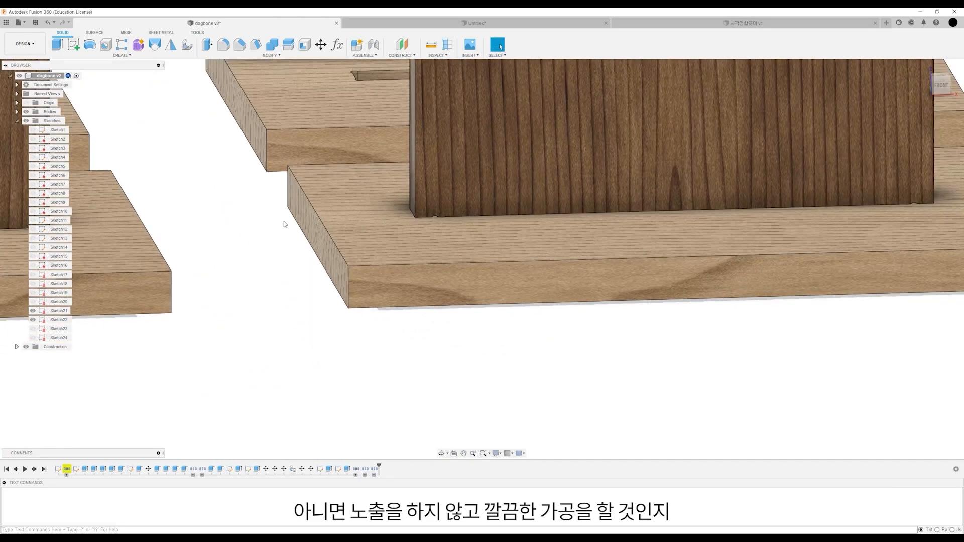
Compare the blind-slot and through-slot joints from below and above, including the open slots' dogbone corners and the overall layout of all parts.
scroll(293, 251, down, 5)
middle_drag(297, 263, 375, 274)
shift+middle_drag(396, 305, 384, 256)
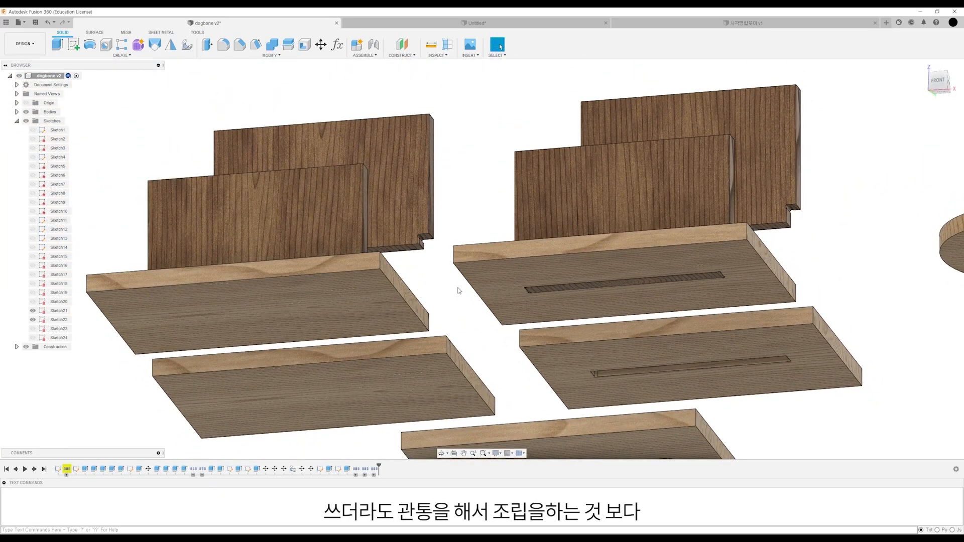
scroll(323, 335, up, 3)
shift+middle_drag(326, 332, 358, 386)
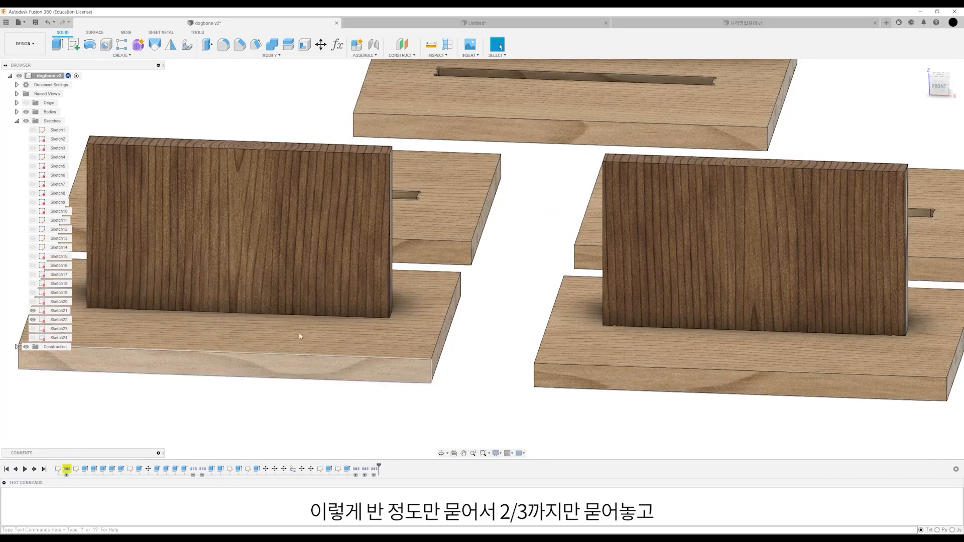
scroll(426, 312, down, 4)
shift+middle_drag(451, 302, 445, 324)
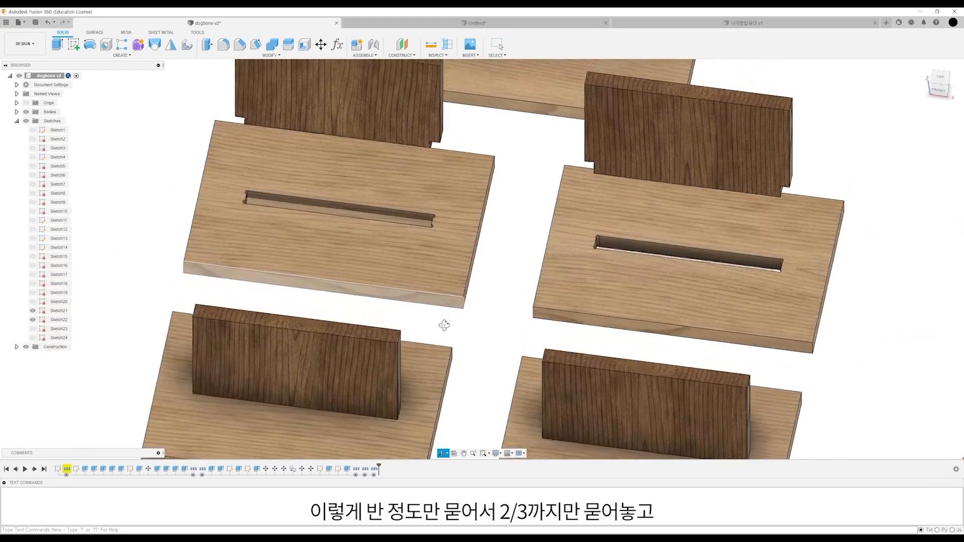
scroll(425, 246, up, 4)
mouse_move(424, 243)
shift+middle_down()
mouse_move(413, 236)
mouse_move(420, 245)
shift+middle_up()
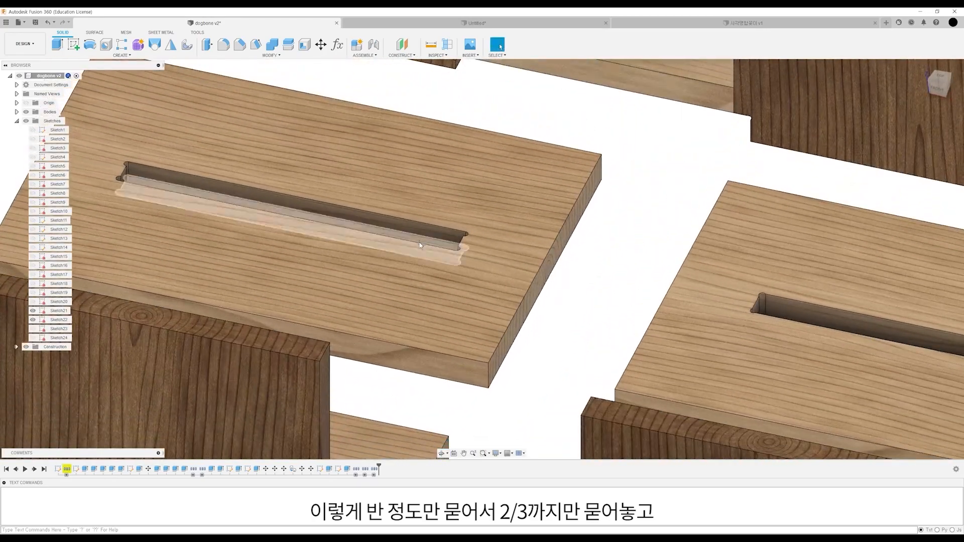
scroll(357, 223, down, 5)
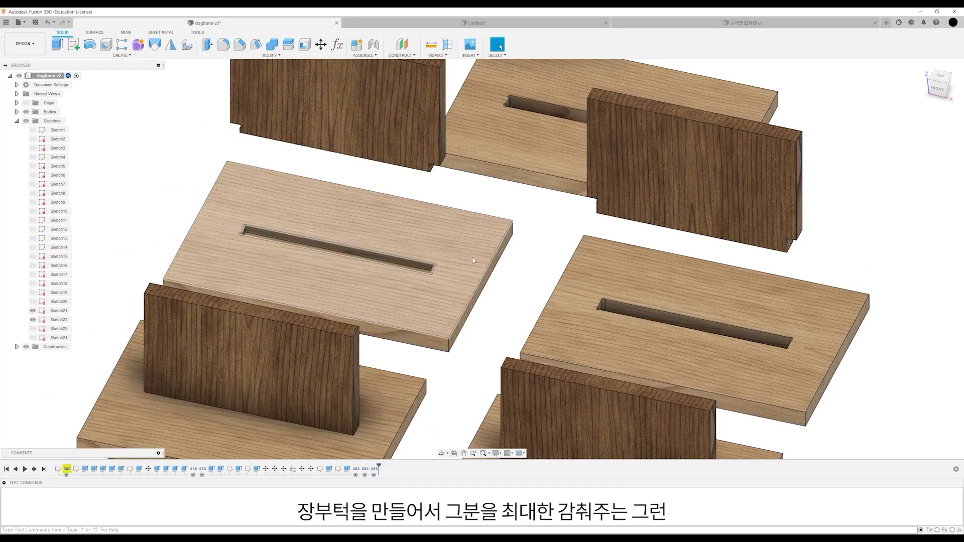
scroll(483, 272, down, 5)
shift+middle_drag(483, 273, 523, 339)
scroll(487, 252, down, 1)
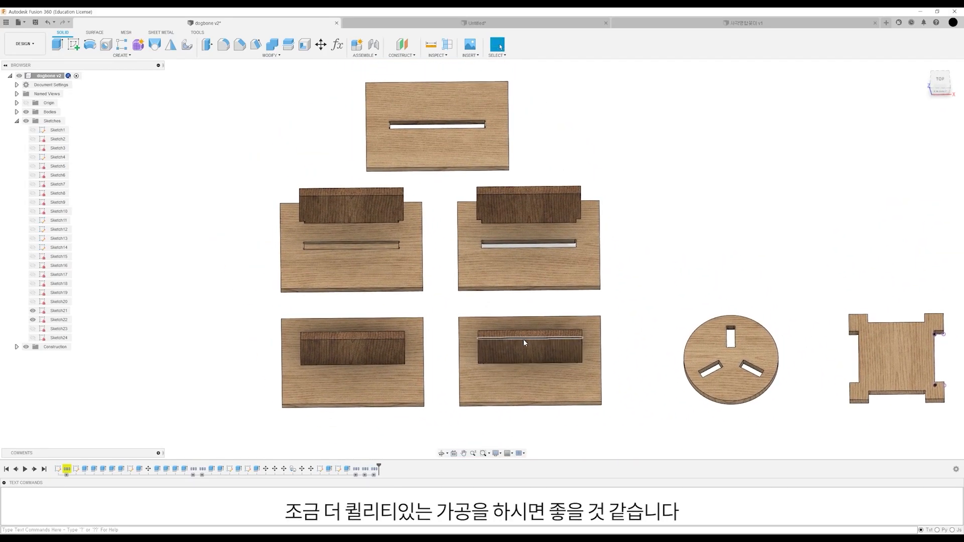